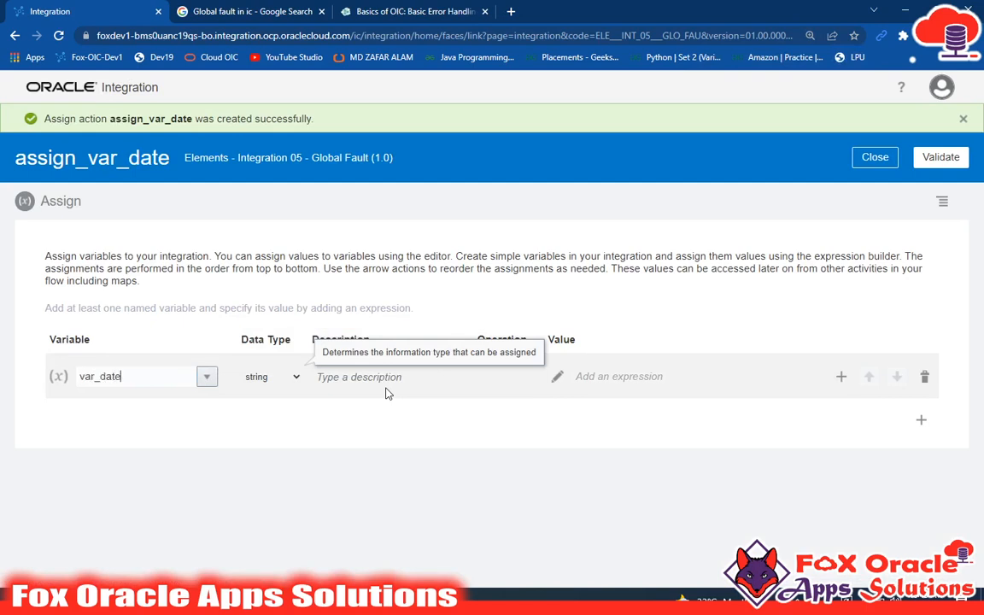
Step: Assign the current-date function as the value of var_date, validate the expression, and close the assign action
{"action": "left_click", "coordinate": [387, 462]}
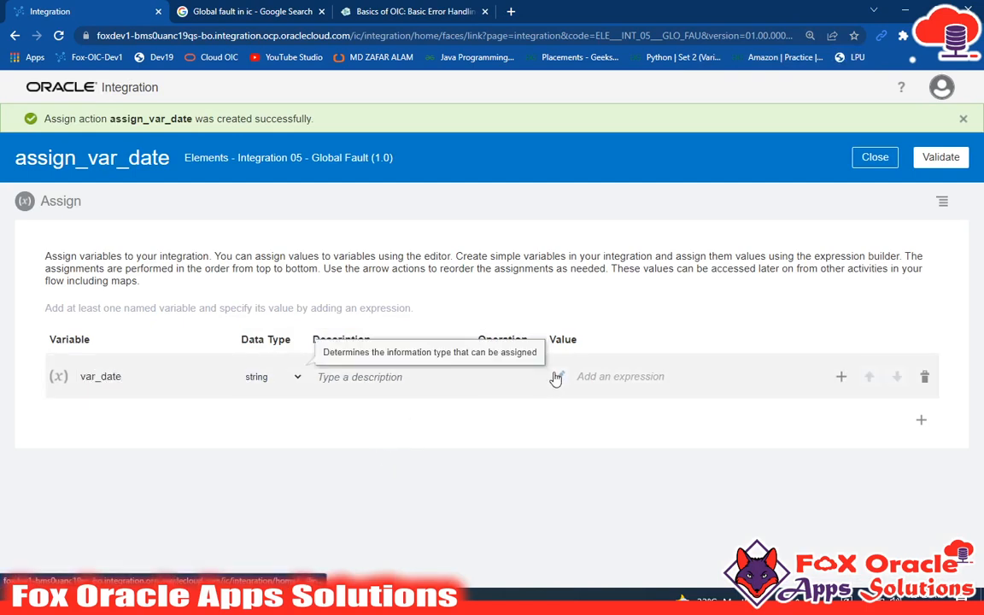
{"action": "left_click", "coordinate": [617, 375]}
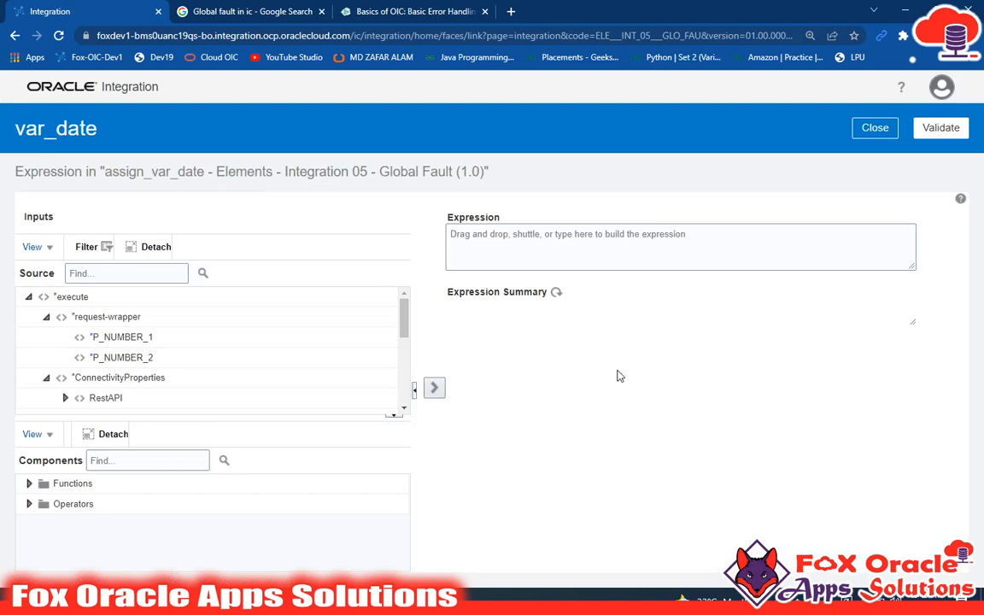
{"action": "left_click", "coordinate": [124, 466]}
{"action": "type", "text": "curr"}
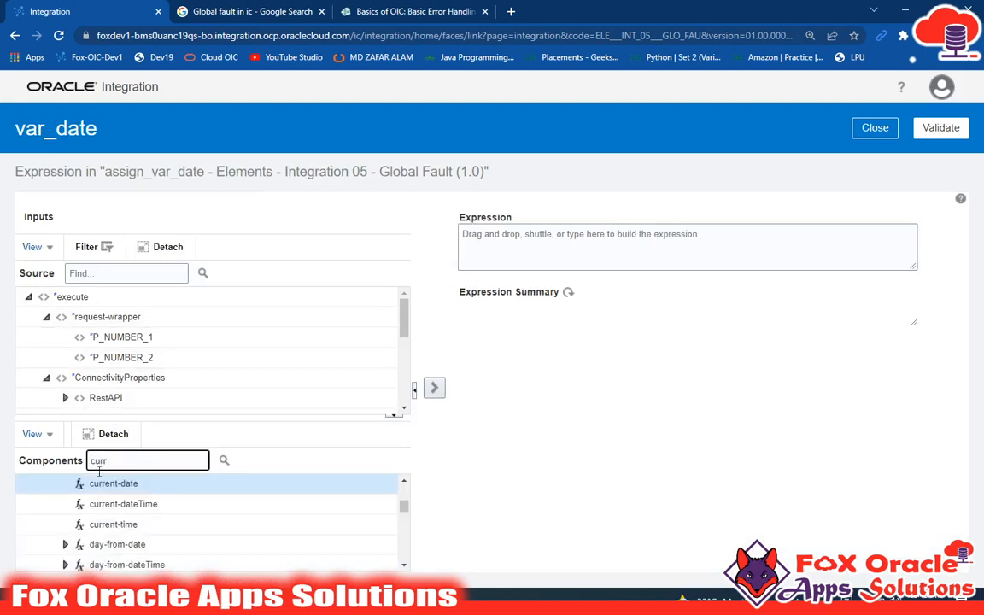
{"action": "left_click", "coordinate": [109, 483]}
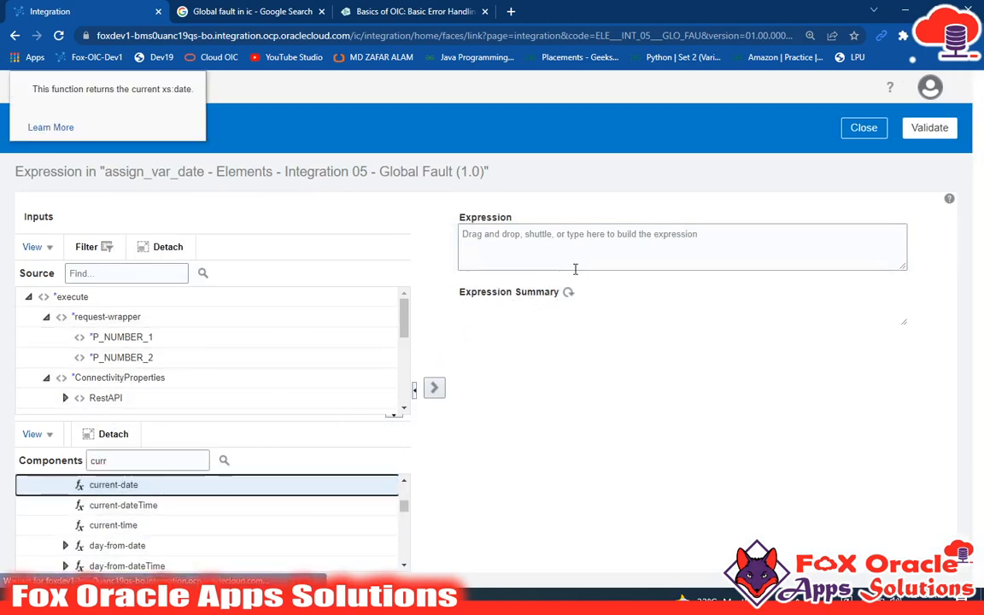
{"action": "left_click_drag", "start_coordinate": [575, 269], "coordinate": [577, 256]}
{"action": "left_click", "coordinate": [930, 128]}
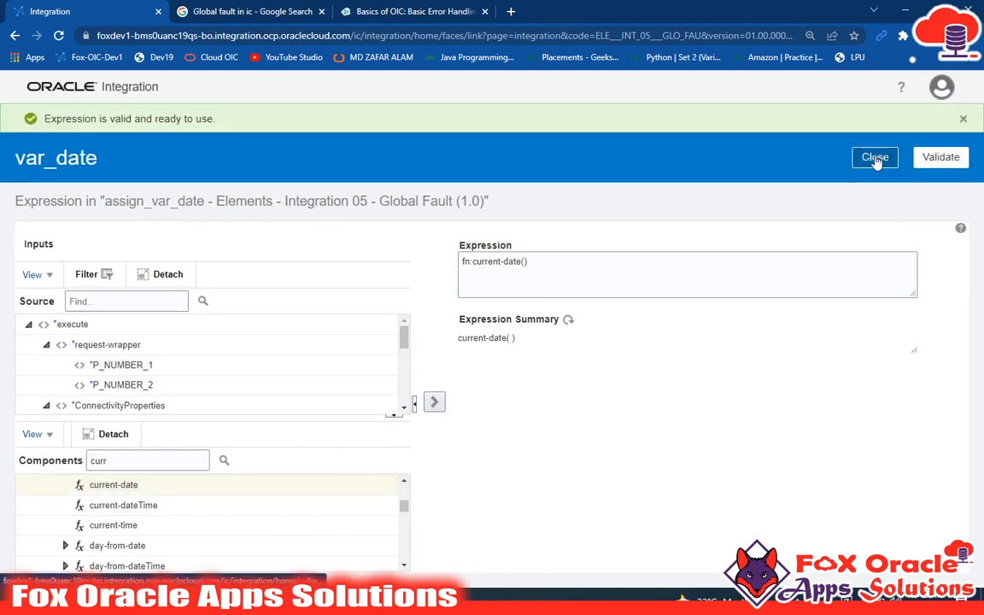
{"action": "left_click", "coordinate": [875, 159]}
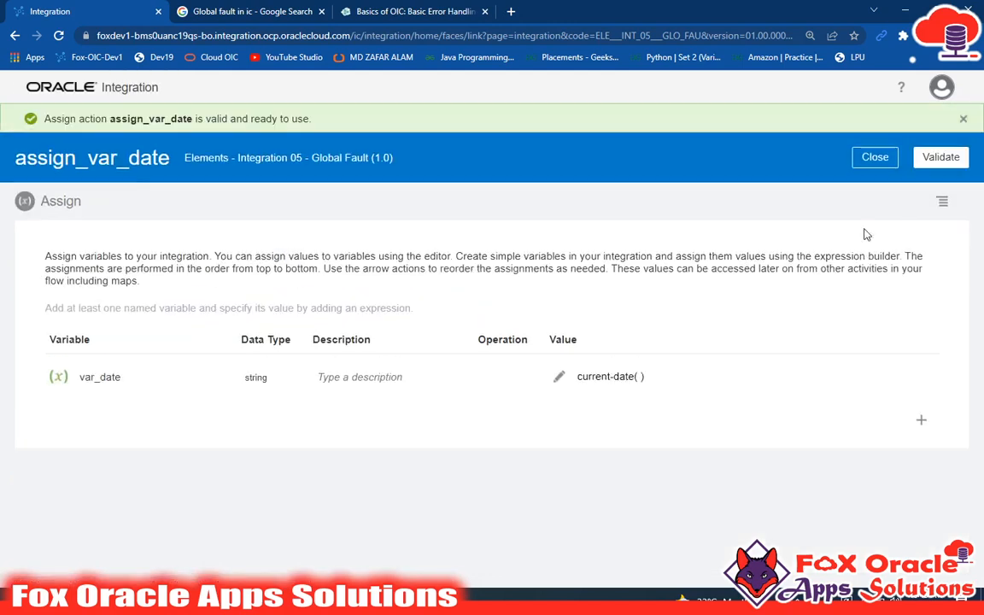
{"action": "left_click", "coordinate": [875, 157]}
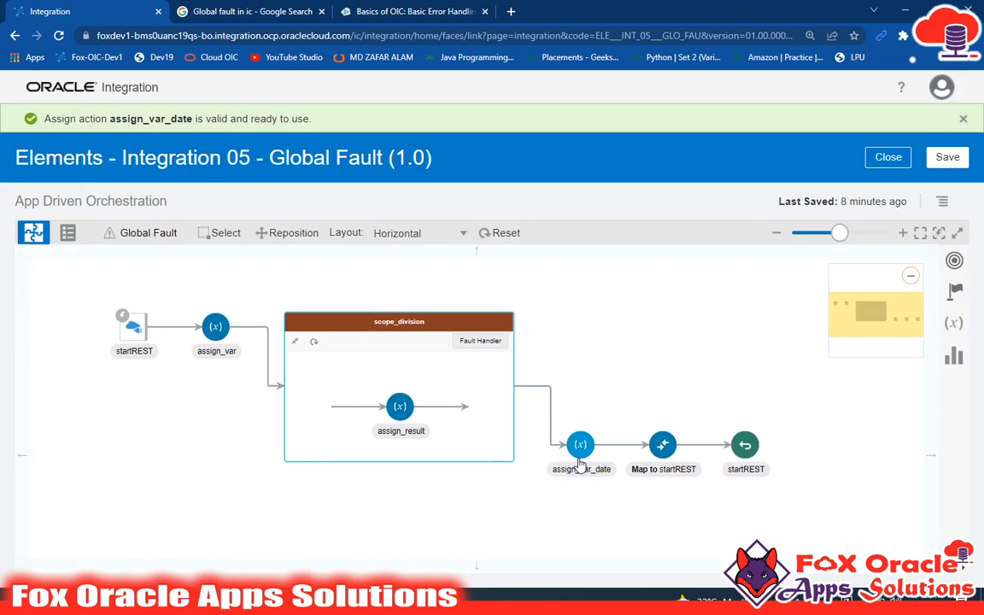
Step: Save the Elements - Integration 05 - Global Fault integration and close its editor
{"action": "mouse_move", "coordinate": [580, 456]}
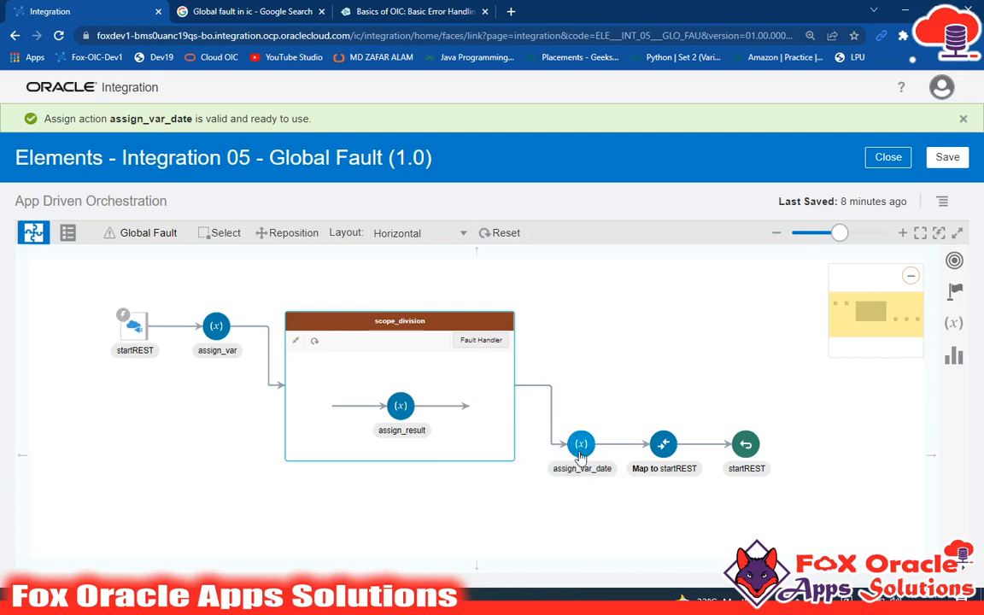
{"action": "left_click", "coordinate": [943, 158]}
{"action": "left_click", "coordinate": [886, 162]}
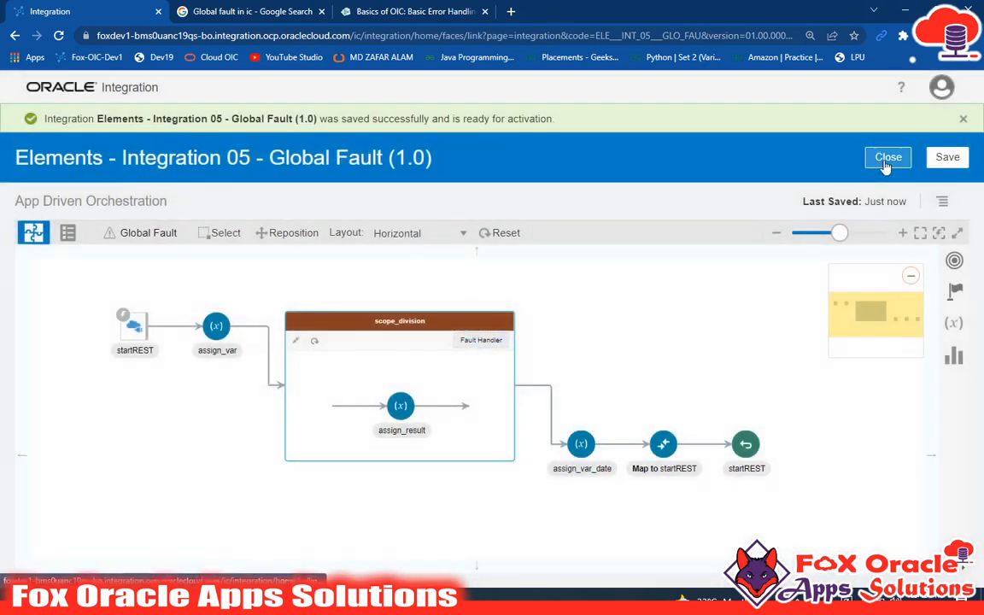
{"action": "left_click", "coordinate": [962, 119]}
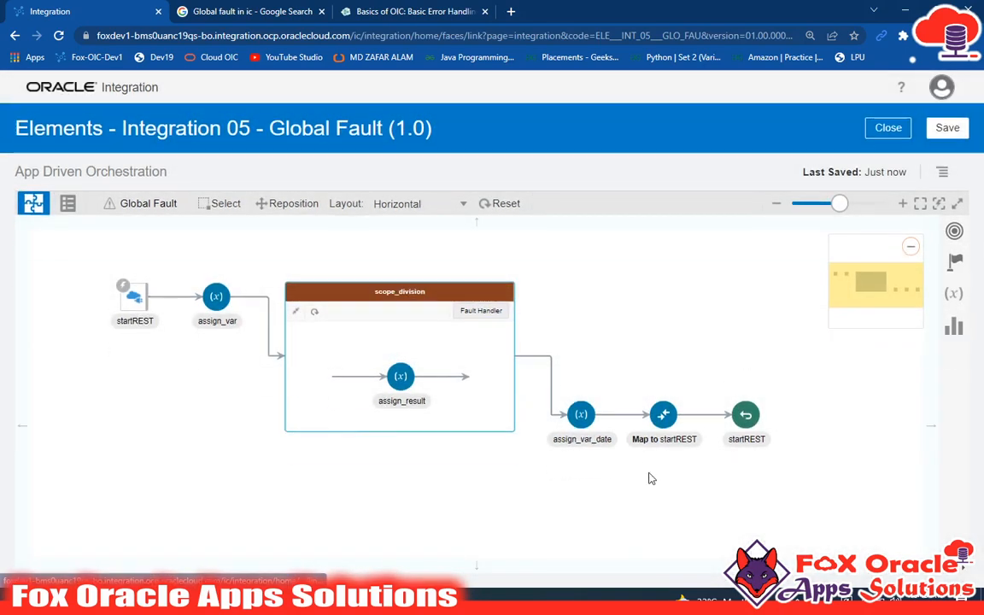
{"action": "left_click", "coordinate": [670, 427]}
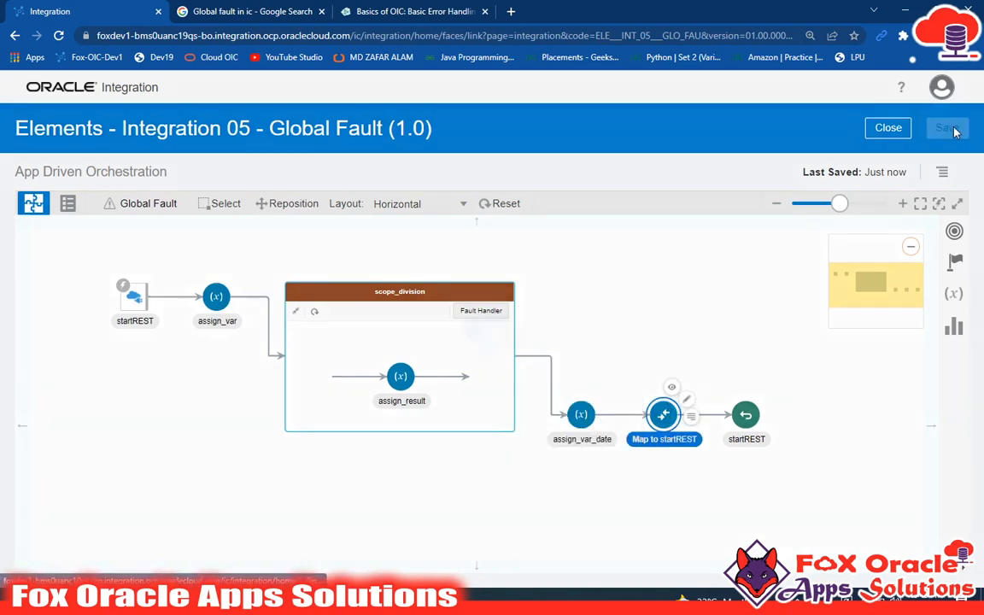
{"action": "left_click", "coordinate": [892, 130]}
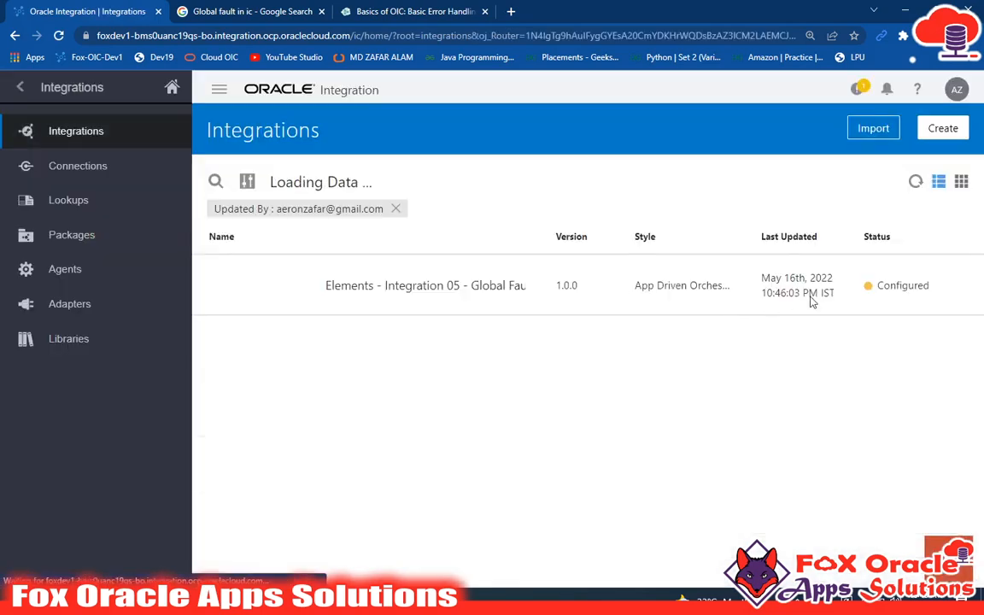
Step: Activate the Elements - Integration 05 - Global Fault integration and refresh the integrations list
{"action": "left_click", "coordinate": [826, 285]}
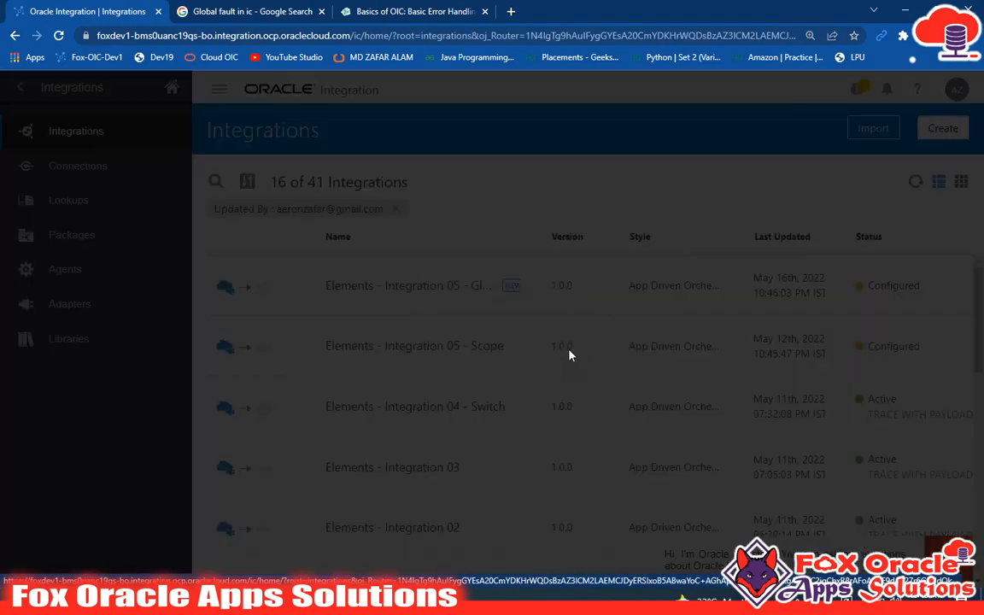
{"action": "left_click", "coordinate": [791, 557]}
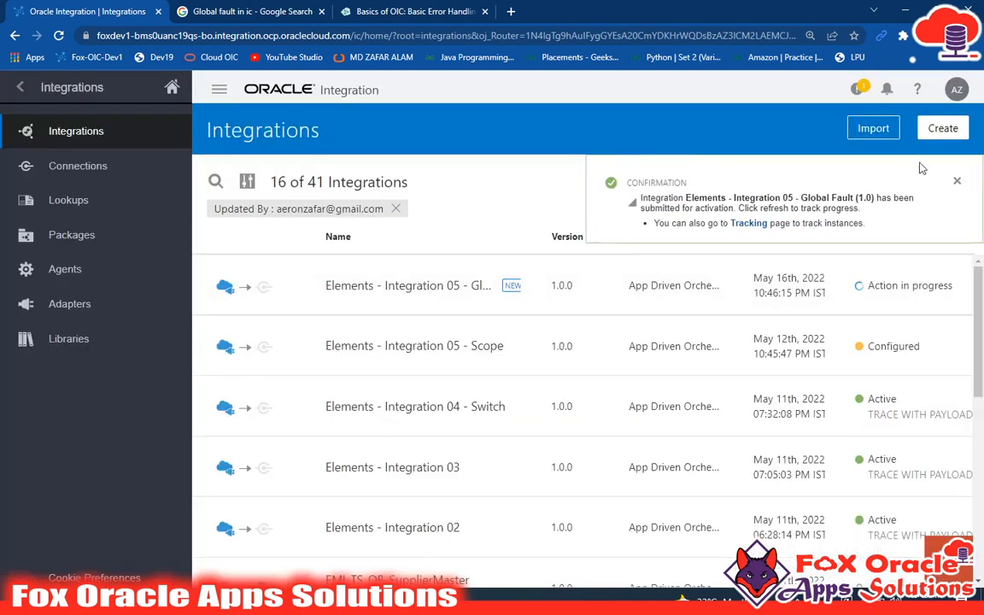
{"action": "left_click", "coordinate": [960, 183]}
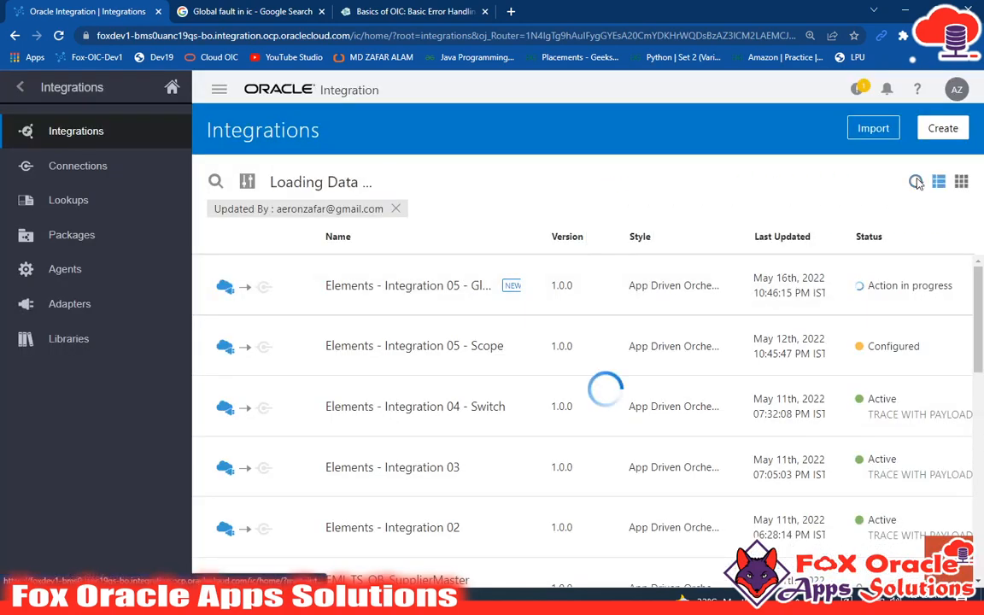
Step: Run a test of the Global Fault integration with P_NUMBER_2 as 2 and P_NUMBER_1 as 10 in the request body
{"action": "left_click", "coordinate": [781, 285]}
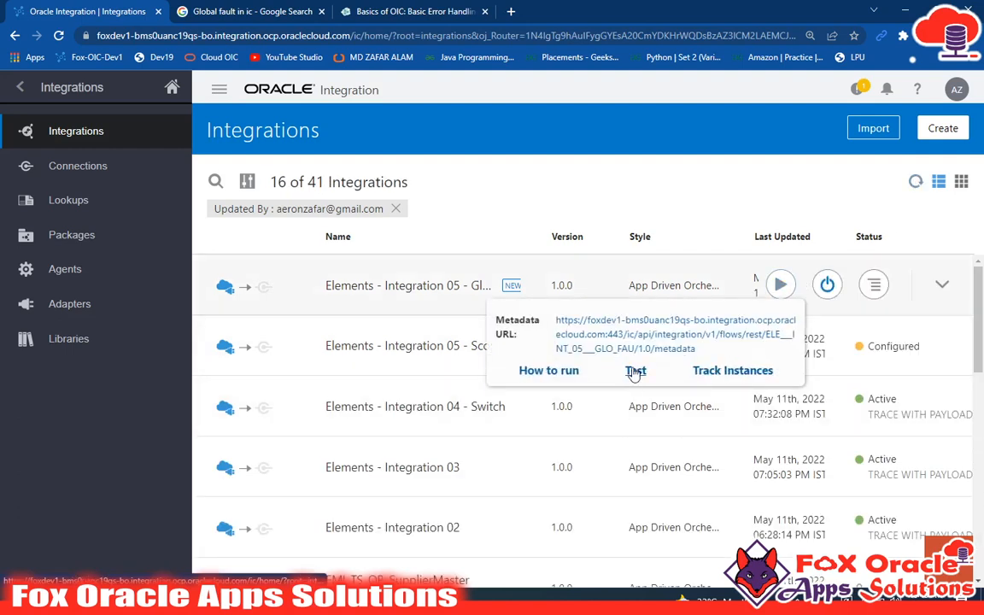
{"action": "left_click", "coordinate": [633, 370]}
{"action": "left_click", "coordinate": [206, 295]}
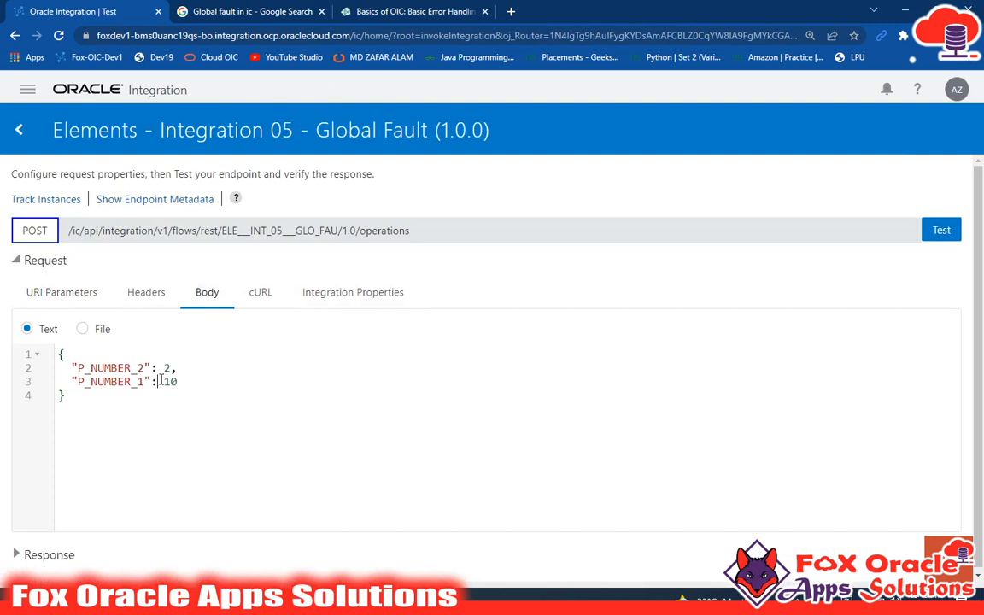
{"action": "left_click", "coordinate": [940, 230]}
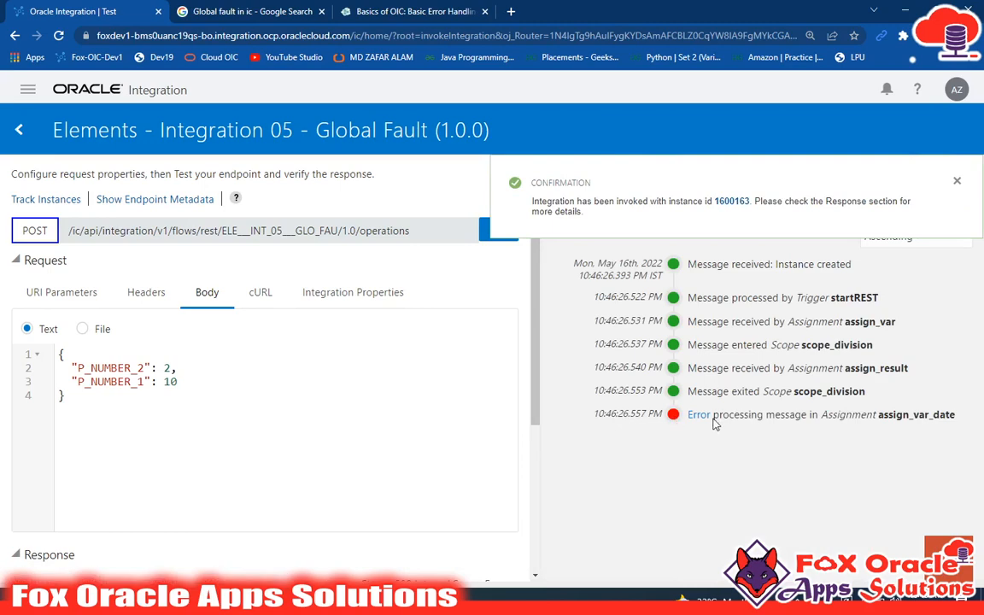
{"action": "left_click", "coordinate": [956, 182]}
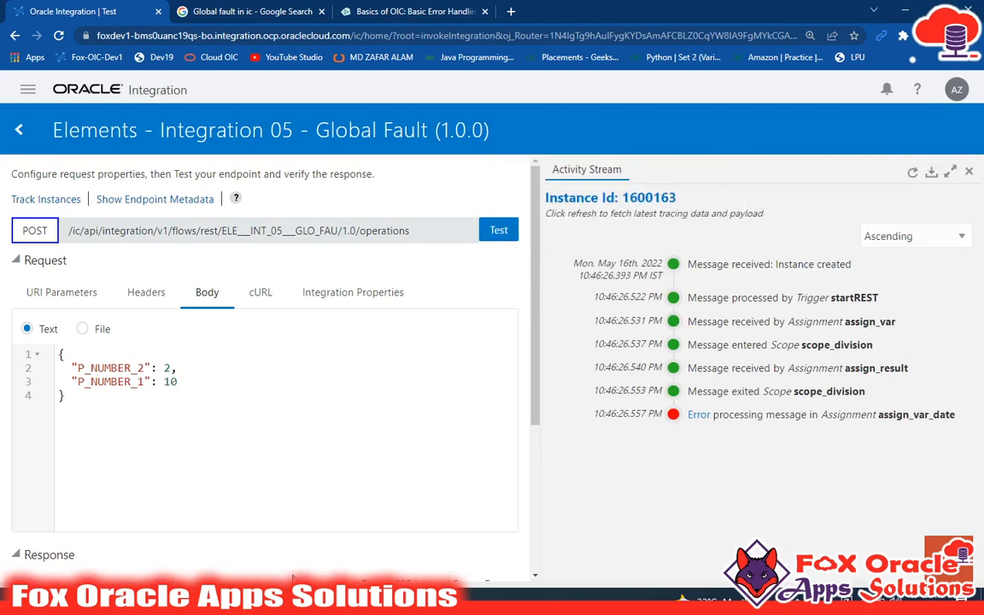
Step: Examine the error details in the response body of the test run
{"action": "scroll", "coordinate": [358, 478], "scroll_direction": "down", "scroll_amount": 3}
{"action": "scroll", "coordinate": [364, 528], "scroll_direction": "down", "scroll_amount": 6}
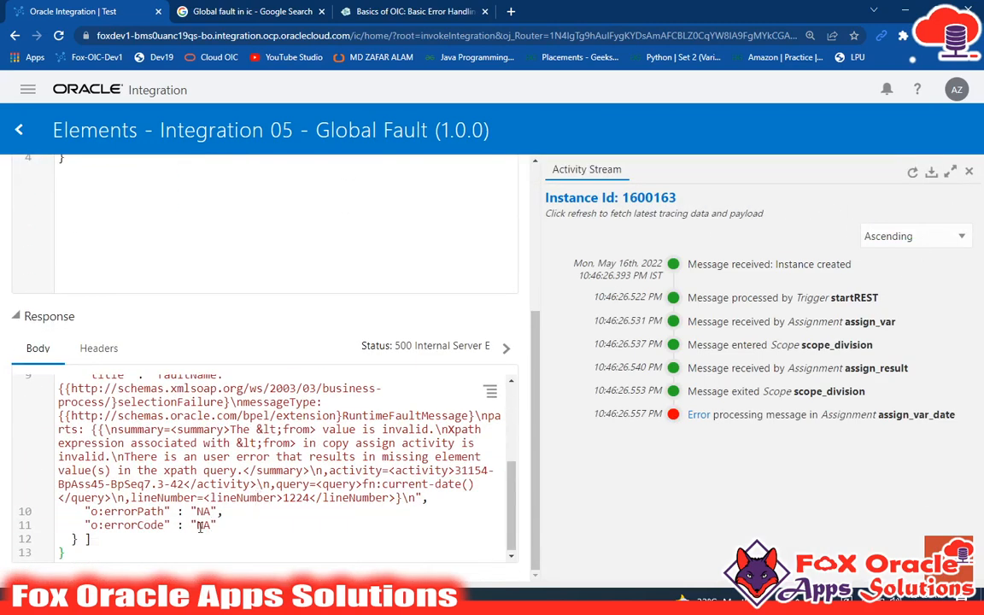
{"action": "left_click_drag", "start_coordinate": [200, 528], "coordinate": [164, 477]}
{"action": "scroll", "coordinate": [179, 447], "scroll_direction": "up", "scroll_amount": 6}
{"action": "scroll", "coordinate": [161, 532], "scroll_direction": "down", "scroll_amount": 3}
{"action": "left_click", "coordinate": [200, 480]}
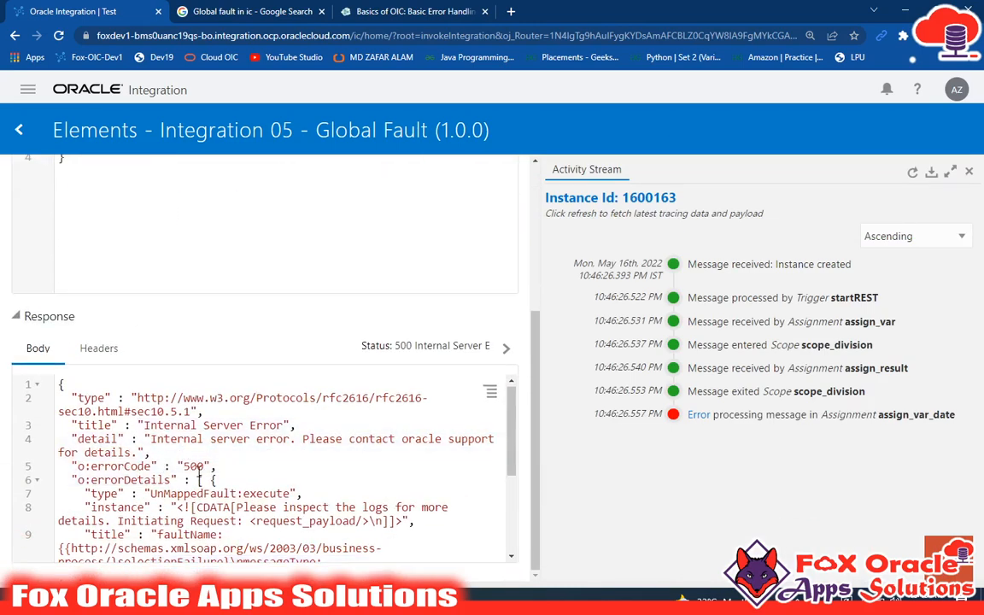
Step: Switch to Notepad++ to check the ProcessMessage and Result fields of the expected response payload, and return to the test response
{"action": "left_click", "coordinate": [169, 600]}
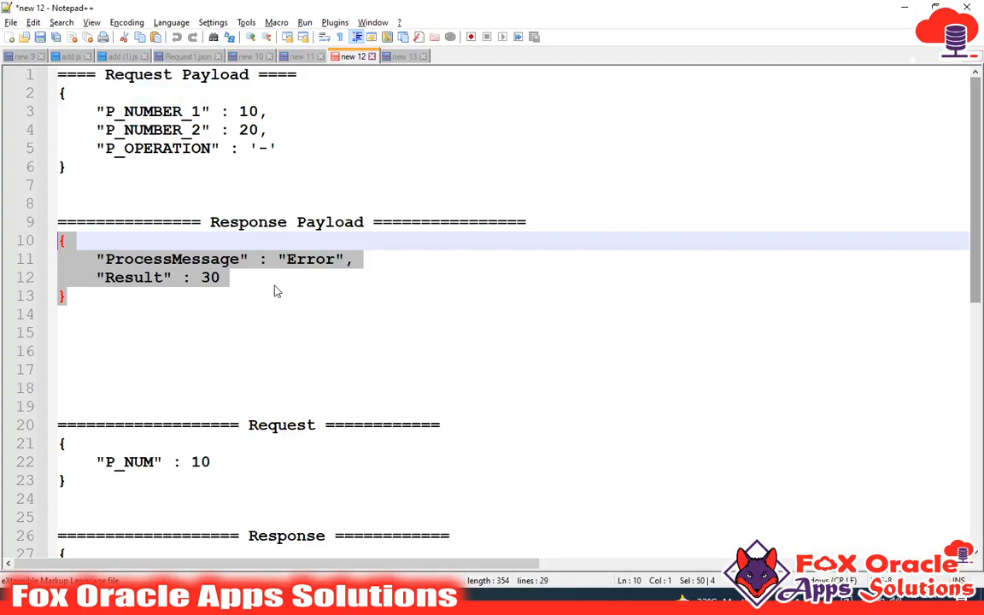
{"action": "double_click", "coordinate": [162, 259]}
{"action": "double_click", "coordinate": [147, 278]}
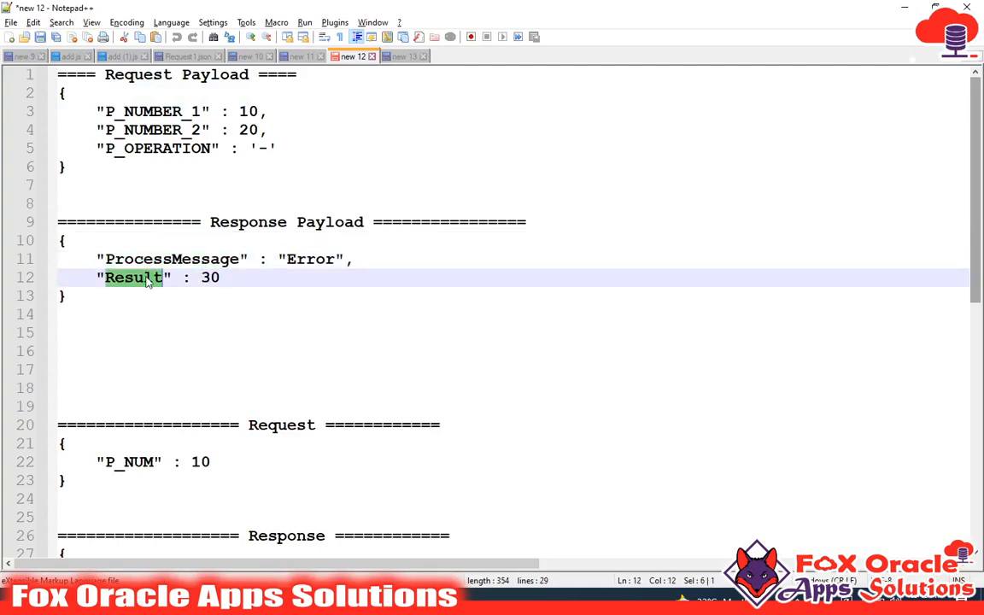
{"action": "key", "text": "alt+Tab"}
{"action": "scroll", "coordinate": [327, 452], "scroll_direction": "down", "scroll_amount": 5}
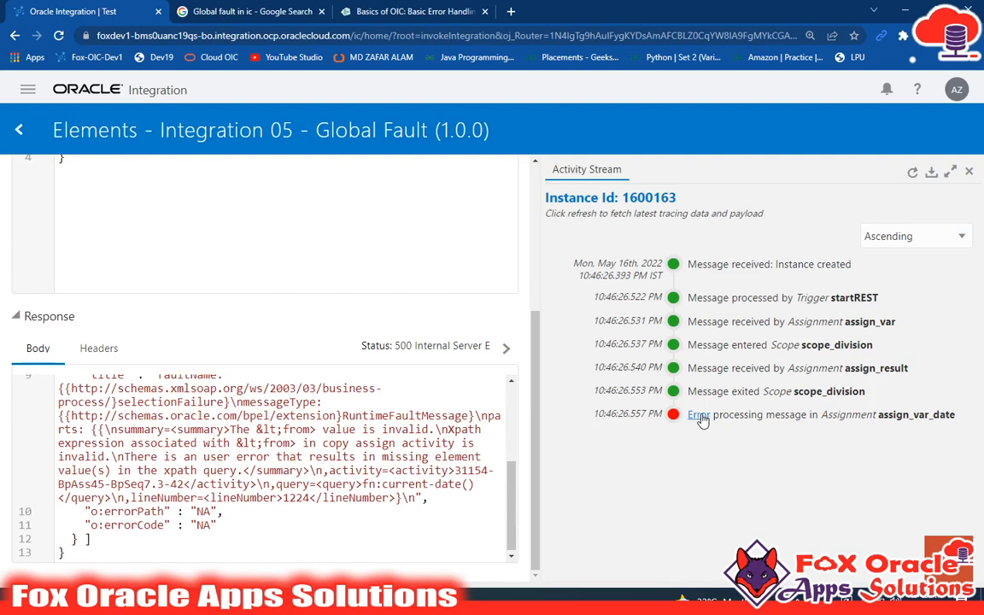
Step: Refresh the activity stream and inspect the variable values in the assign_result message
{"action": "left_click_drag", "start_coordinate": [686, 416], "coordinate": [716, 424]}
{"action": "left_click", "coordinate": [912, 172]}
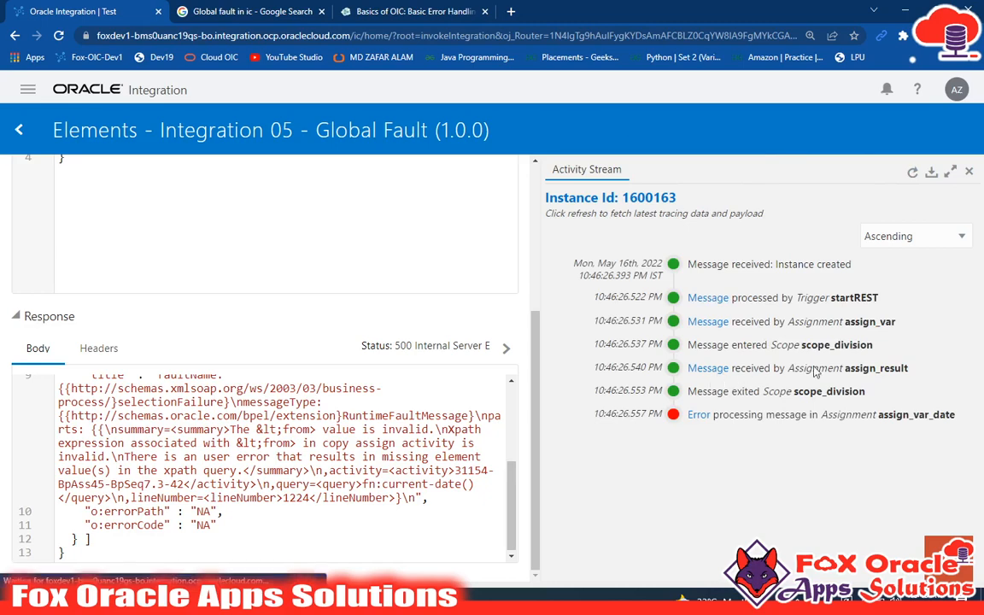
{"action": "double_click", "coordinate": [849, 370]}
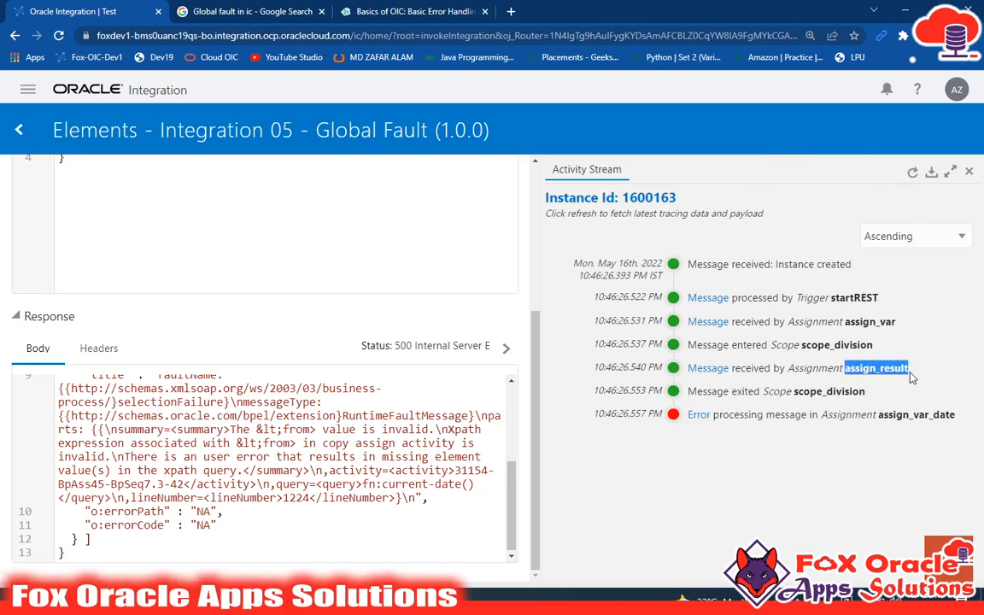
{"action": "left_click", "coordinate": [709, 368]}
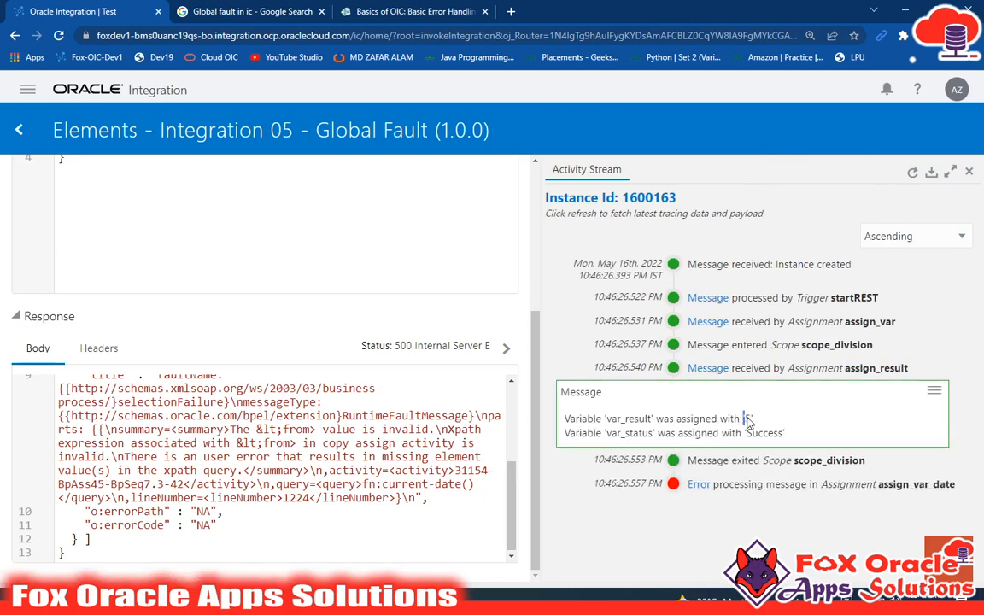
{"action": "left_click_drag", "start_coordinate": [745, 434], "coordinate": [789, 442]}
{"action": "left_click", "coordinate": [693, 439]}
{"action": "left_click", "coordinate": [708, 368]}
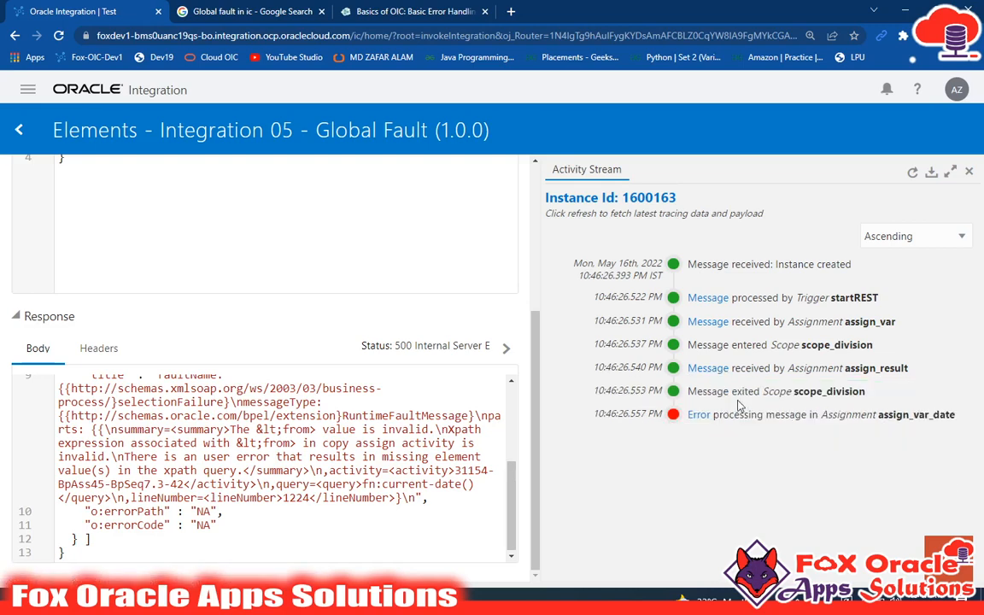
Step: Inspect the error details of the assign_var_date assignment in the activity stream
{"action": "left_click_drag", "start_coordinate": [794, 393], "coordinate": [948, 419]}
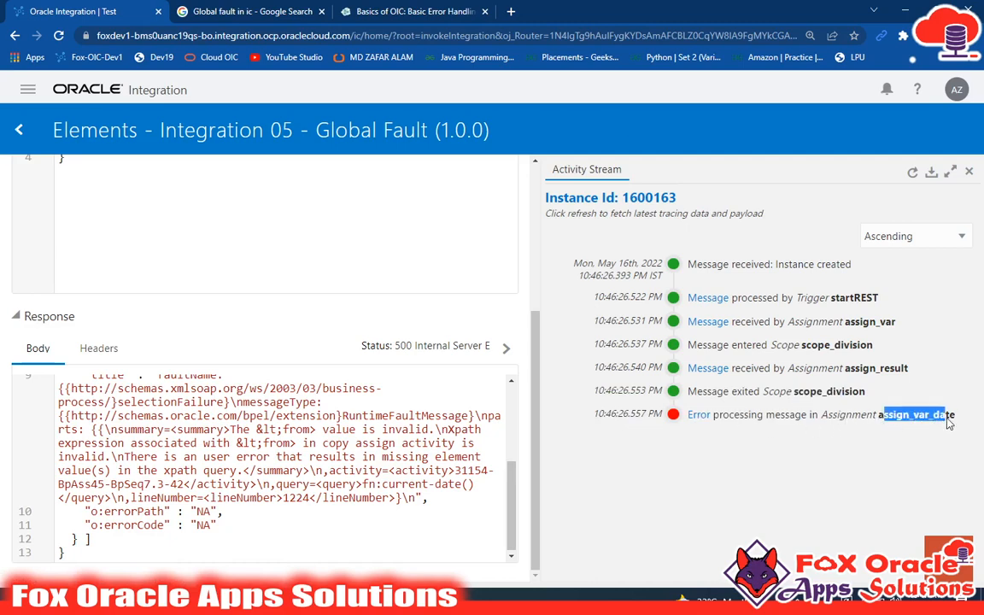
{"action": "left_click", "coordinate": [698, 416]}
{"action": "scroll", "coordinate": [703, 432], "scroll_direction": "down", "scroll_amount": 1}
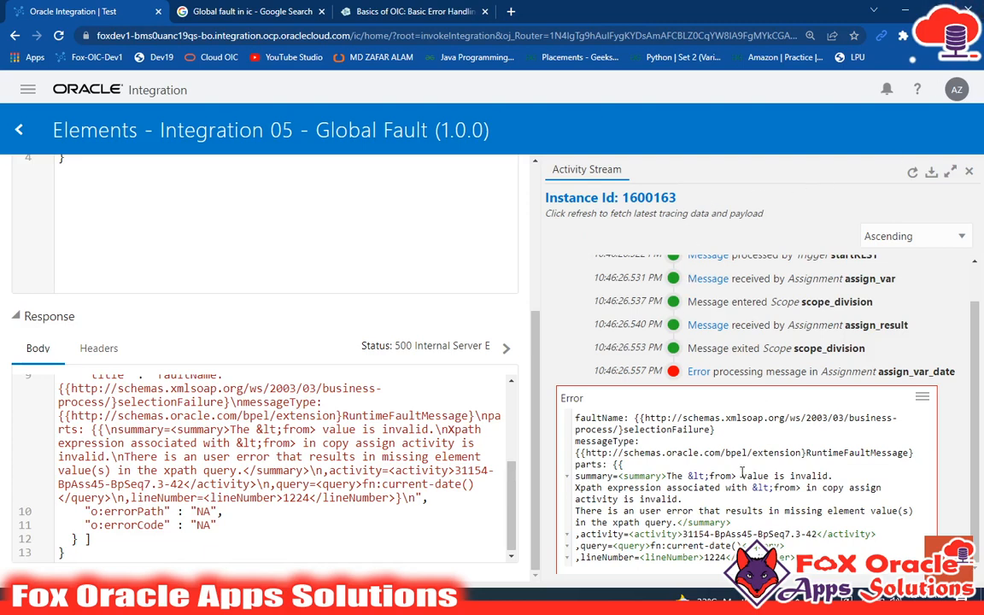
{"action": "left_click_drag", "start_coordinate": [742, 476], "coordinate": [829, 476]}
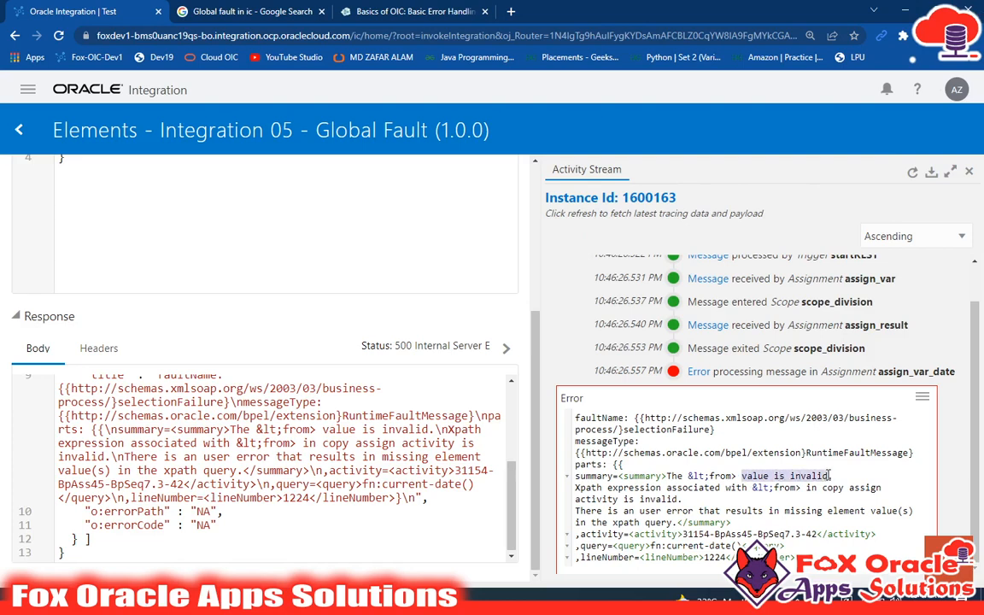
{"action": "left_click", "coordinate": [698, 371]}
Step: Review the request and response bodies of the test once more and return to the integrations list
{"action": "scroll", "coordinate": [264, 418], "scroll_direction": "up", "scroll_amount": 8}
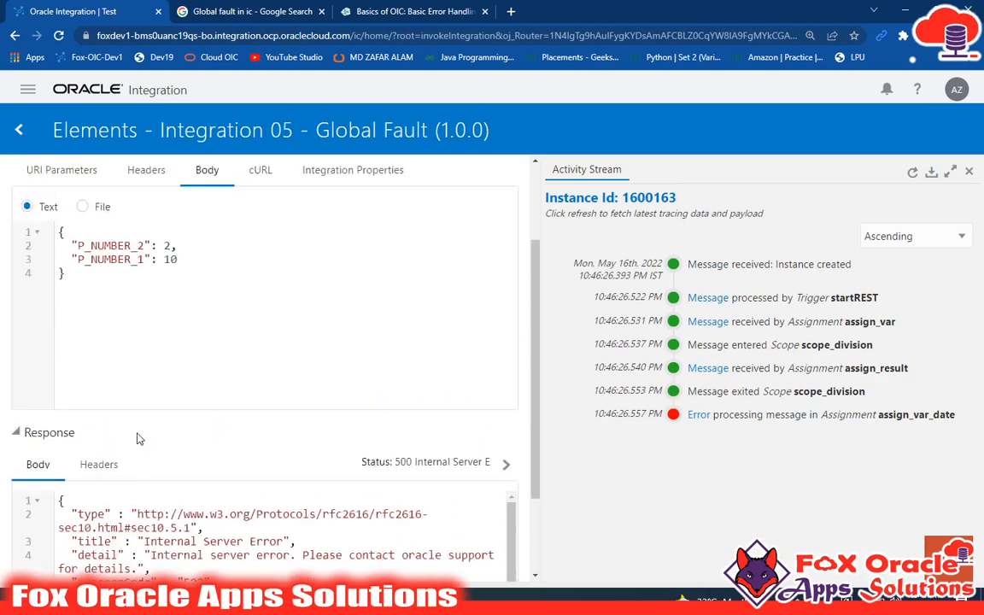
{"action": "scroll", "coordinate": [212, 443], "scroll_direction": "down", "scroll_amount": 5}
{"action": "key", "text": "ctrl+a"}
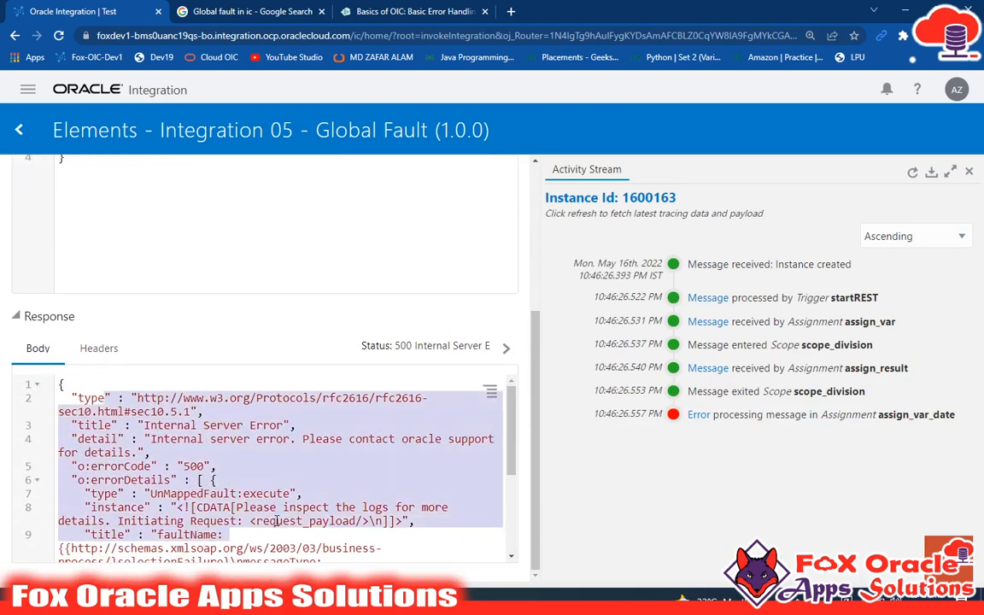
{"action": "scroll", "coordinate": [256, 461], "scroll_direction": "down", "scroll_amount": 5}
{"action": "scroll", "coordinate": [256, 461], "scroll_direction": "up", "scroll_amount": 3}
{"action": "scroll", "coordinate": [77, 259], "scroll_direction": "up", "scroll_amount": 5}
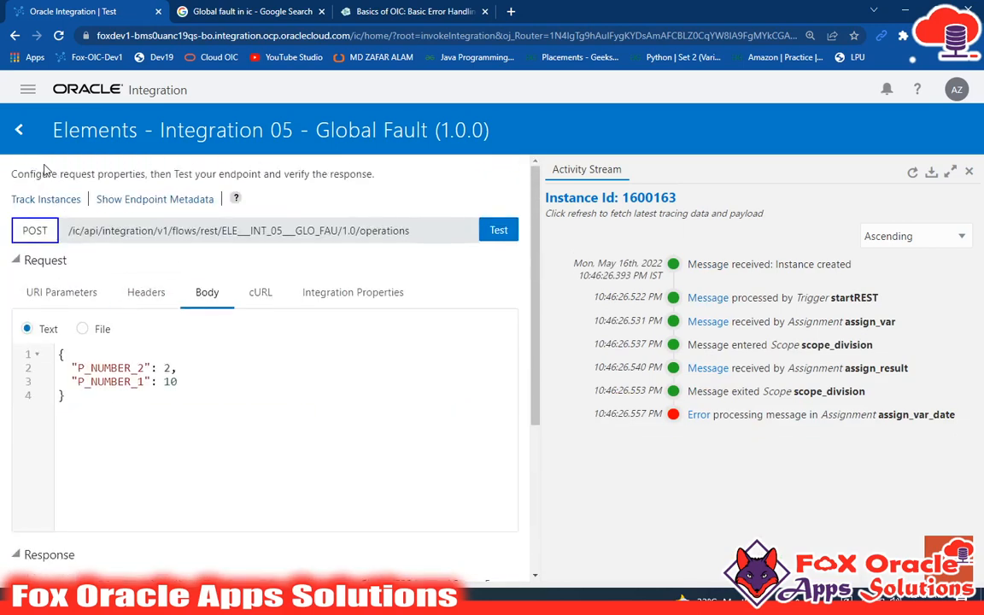
{"action": "left_click", "coordinate": [19, 129]}
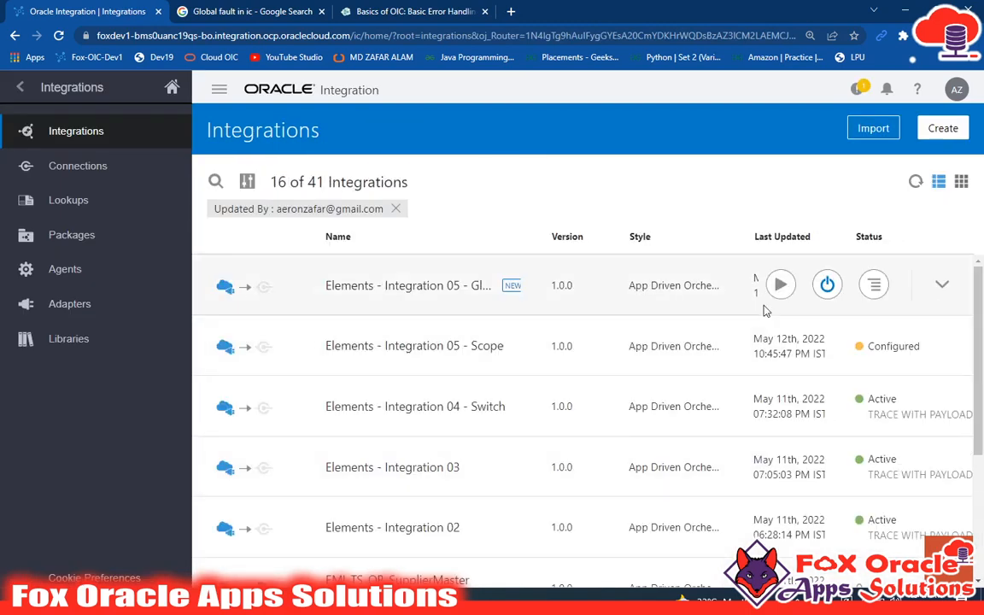
Step: Deactivate the Elements - Integration 05 - Global Fault integration and open it for editing
{"action": "left_click", "coordinate": [826, 284]}
{"action": "left_click", "coordinate": [667, 392]}
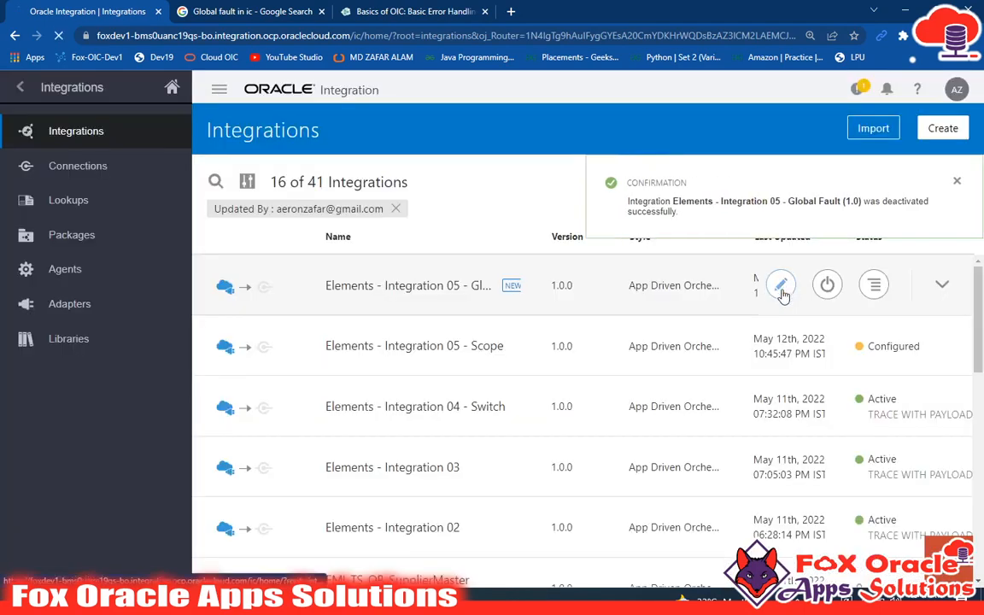
{"action": "left_click", "coordinate": [780, 284]}
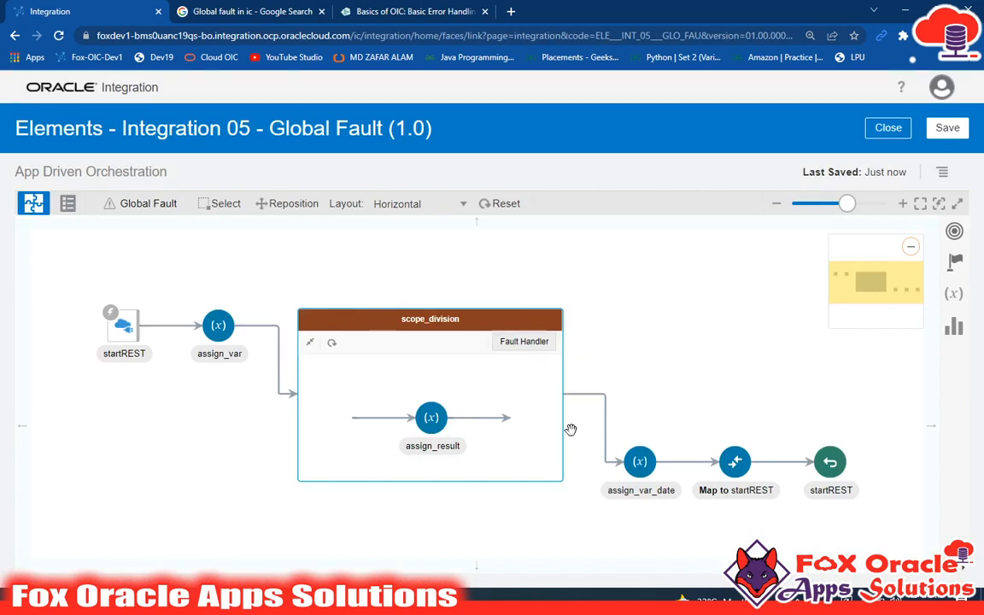
Step: Examine the orchestration flow, comparing the actions inside scope_division with those outside the scope
{"action": "left_click_drag", "start_coordinate": [511, 515], "coordinate": [505, 531]}
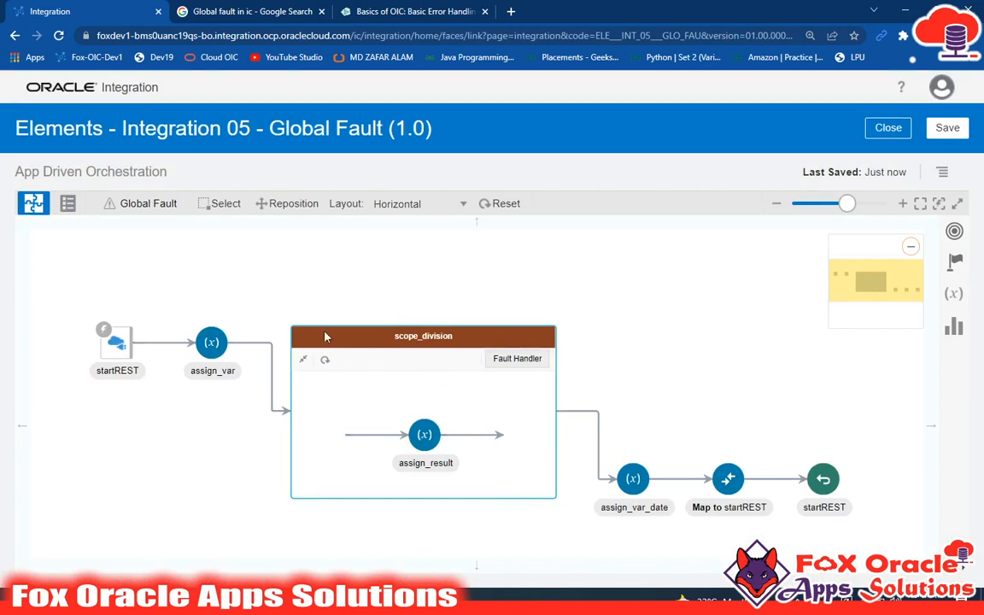
{"action": "left_click", "coordinate": [229, 369]}
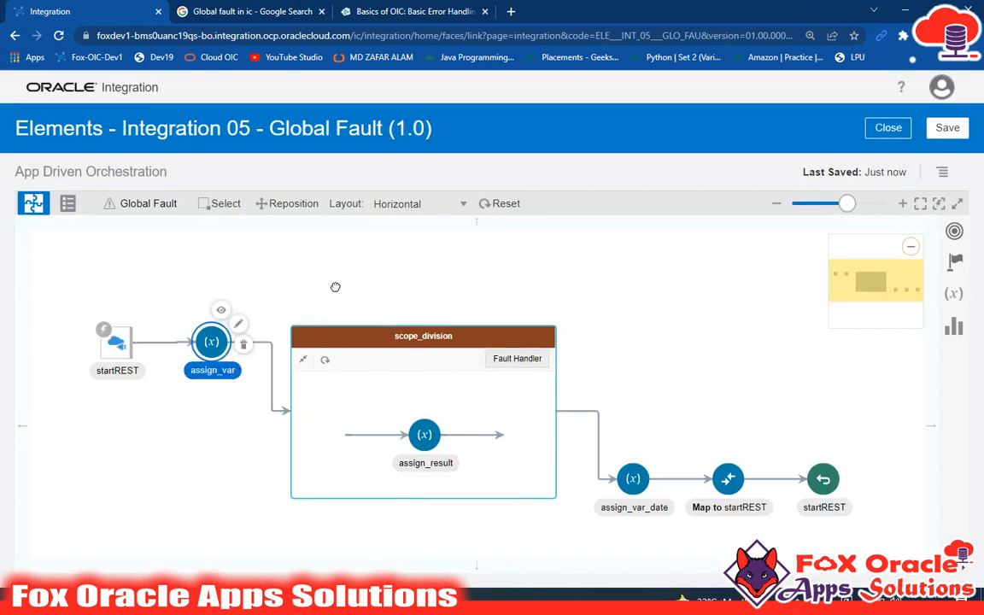
{"action": "left_click_drag", "start_coordinate": [335, 287], "coordinate": [337, 287]}
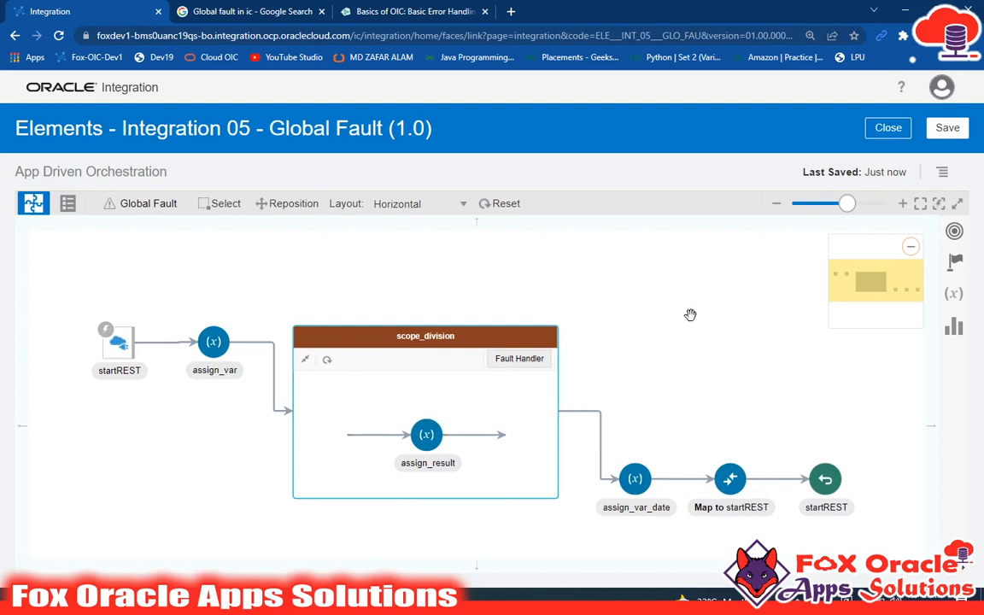
{"action": "key", "text": "ctrl+plus"}
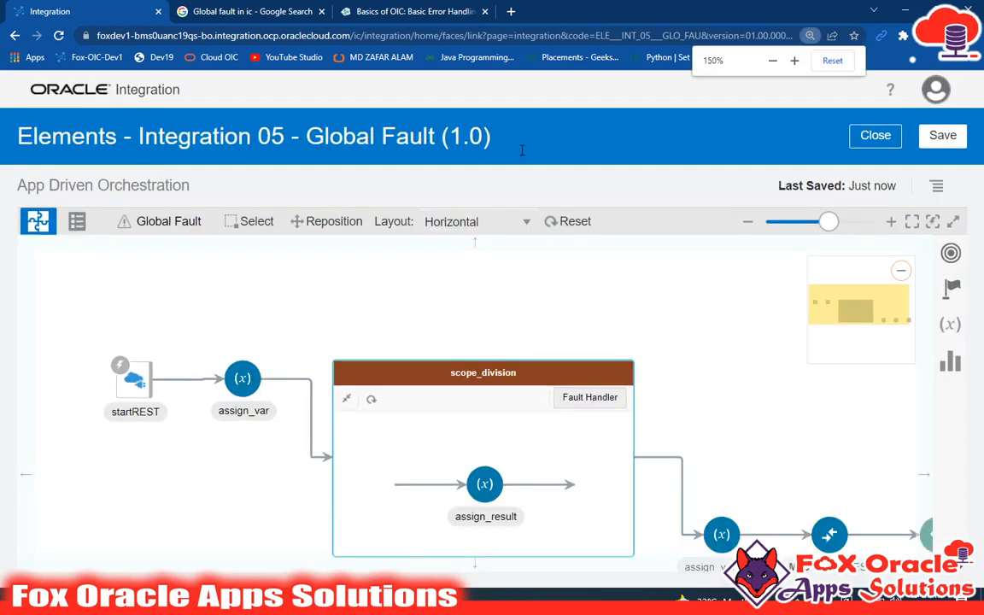
{"action": "key", "text": "ctrl+plus"}
{"action": "left_click_drag", "start_coordinate": [549, 343], "coordinate": [472, 286]}
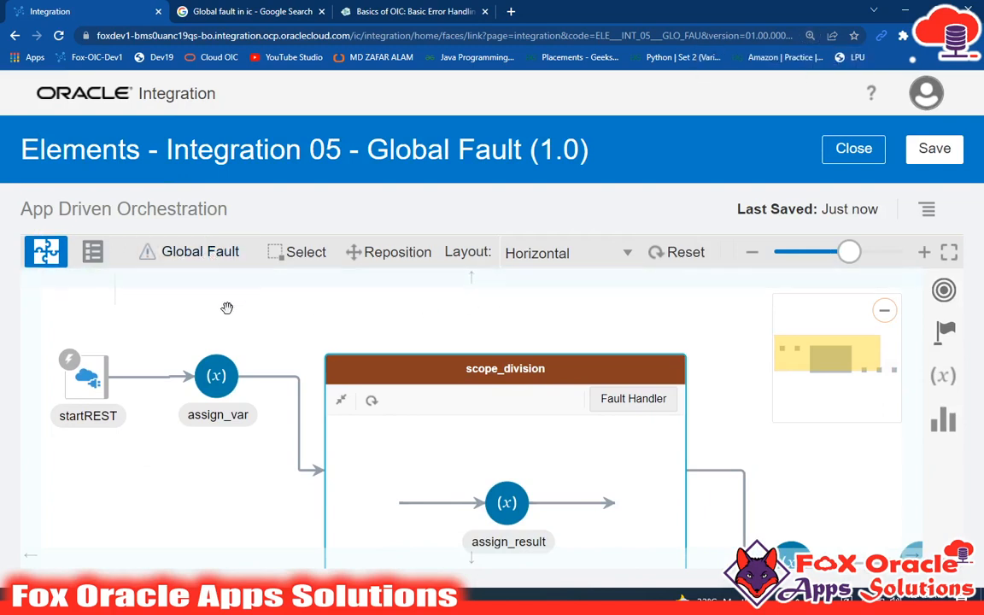
{"action": "left_click_drag", "start_coordinate": [251, 318], "coordinate": [224, 299]}
{"action": "scroll", "coordinate": [409, 337], "scroll_direction": "down", "scroll_amount": 1}
{"action": "scroll", "coordinate": [410, 341], "scroll_direction": "down", "scroll_amount": 1}
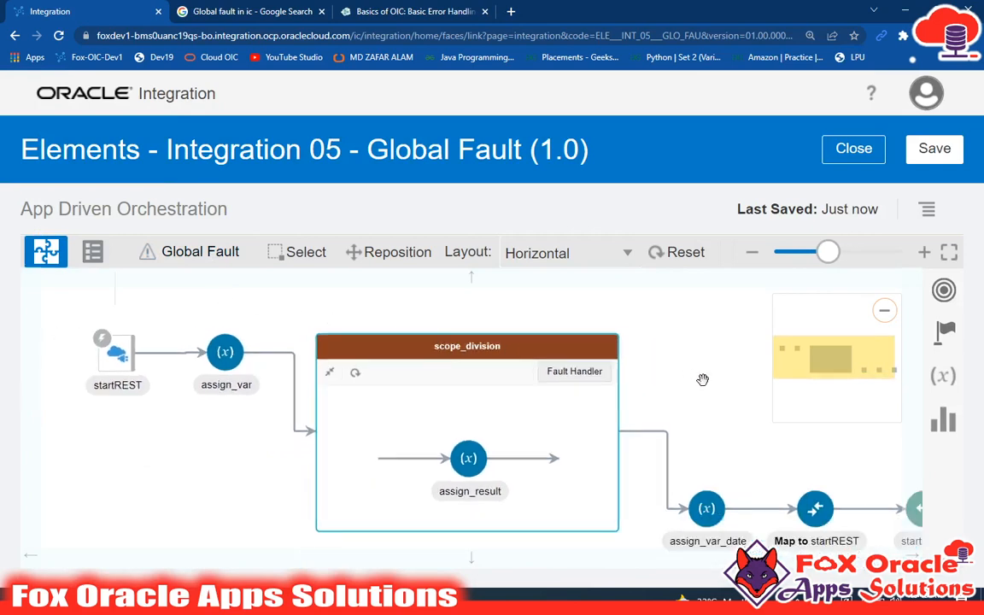
{"action": "mouse_move", "coordinate": [723, 383]}
{"action": "left_mouse_down"}
{"action": "mouse_move", "coordinate": [644, 372]}
{"action": "mouse_move", "coordinate": [737, 372]}
{"action": "left_mouse_up"}
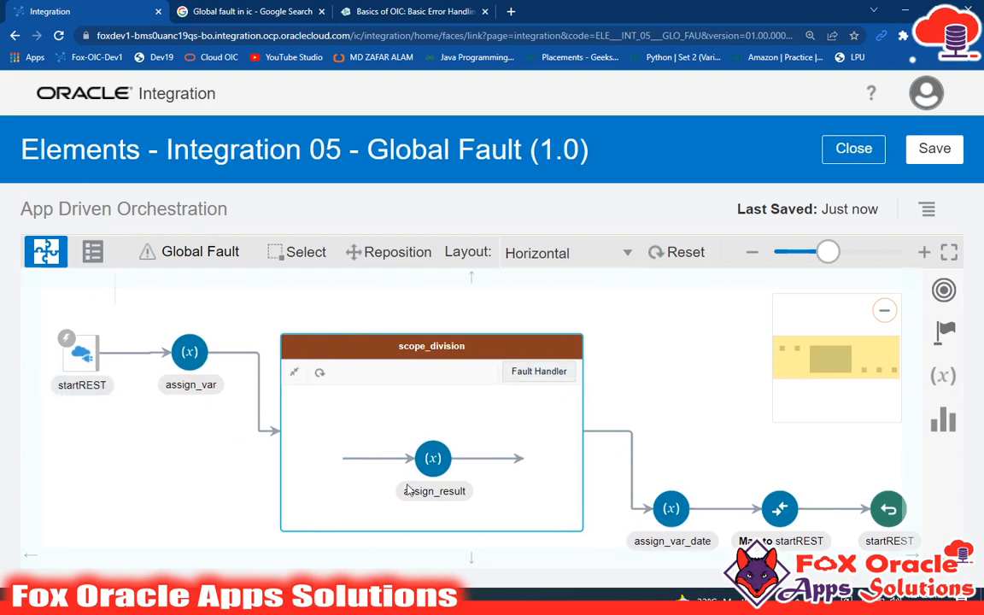
Step: Create a global fault handler for the integration and reset its flow layout
{"action": "left_click", "coordinate": [200, 252]}
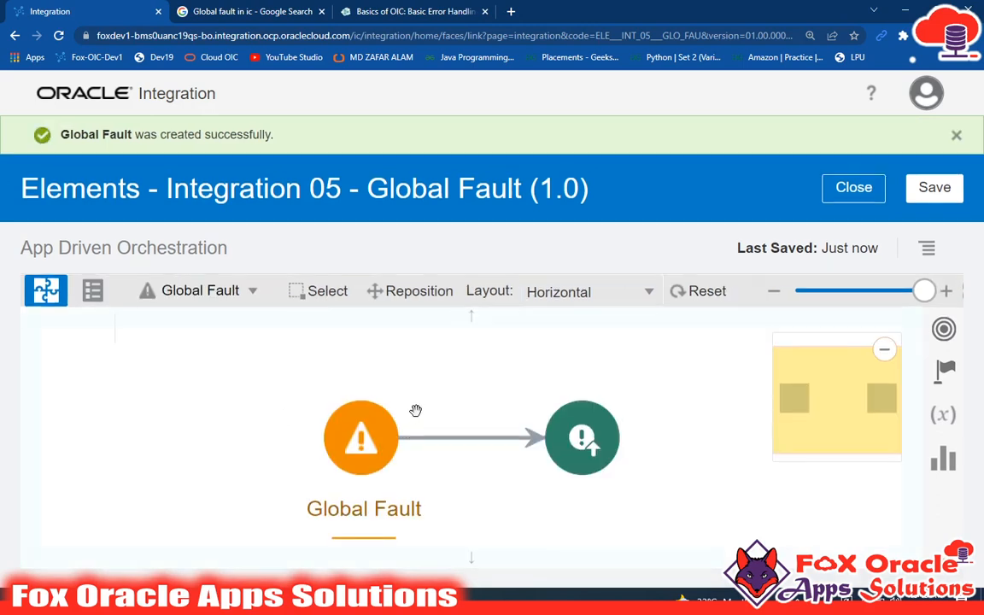
{"action": "left_click_drag", "start_coordinate": [537, 357], "coordinate": [484, 351]}
{"action": "left_click", "coordinate": [957, 137]}
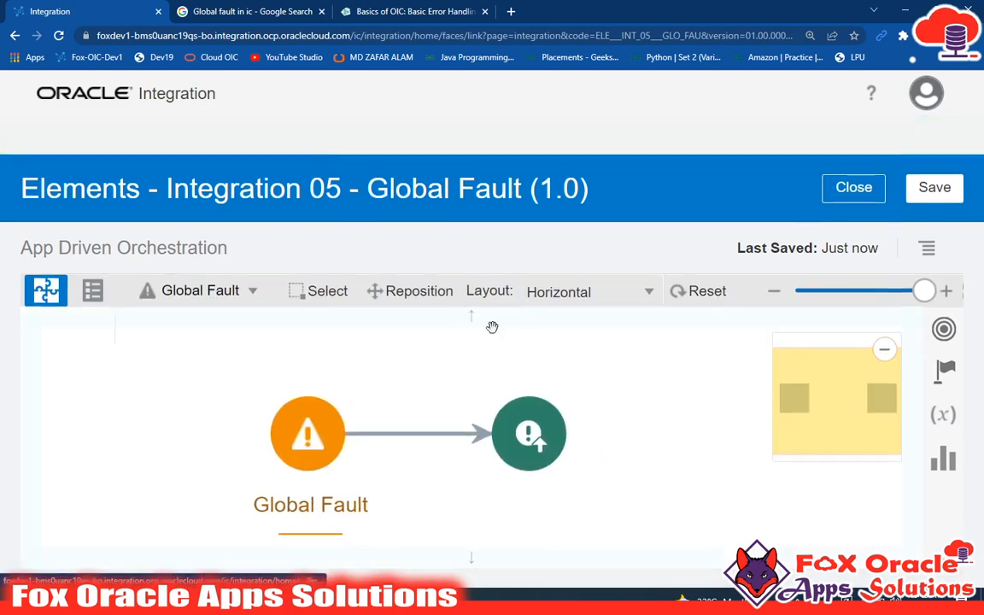
{"action": "key", "text": "ctrl+minus"}
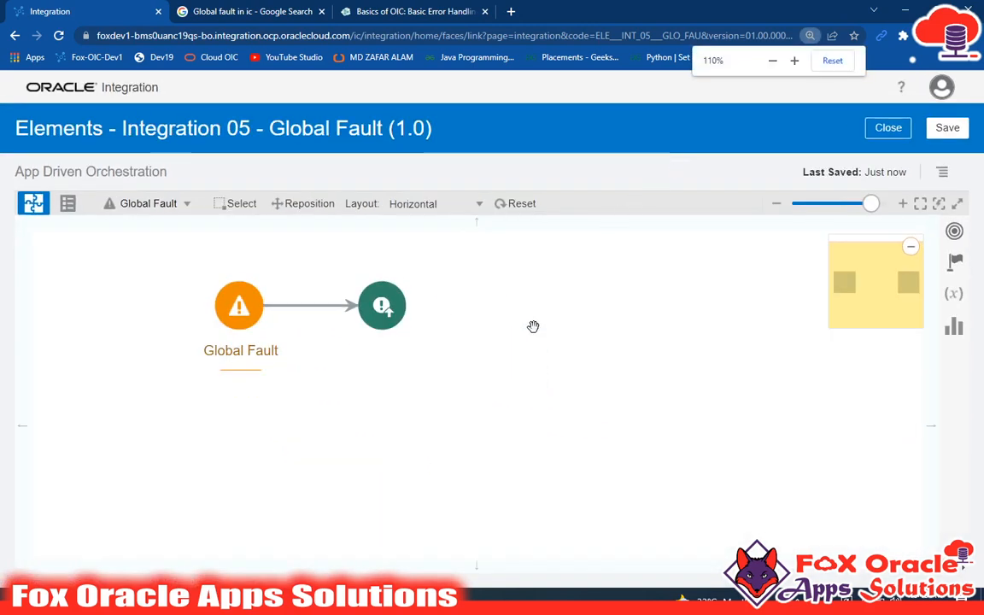
{"action": "left_click_drag", "start_coordinate": [504, 342], "coordinate": [584, 443]}
{"action": "left_click_drag", "start_coordinate": [515, 351], "coordinate": [540, 343]}
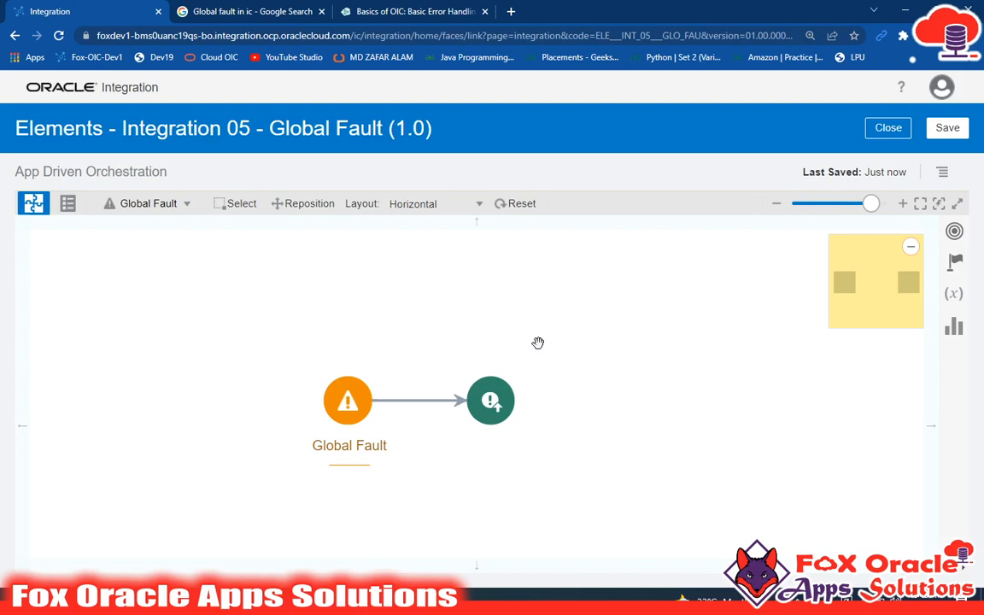
{"action": "left_click_drag", "start_coordinate": [438, 465], "coordinate": [418, 440]}
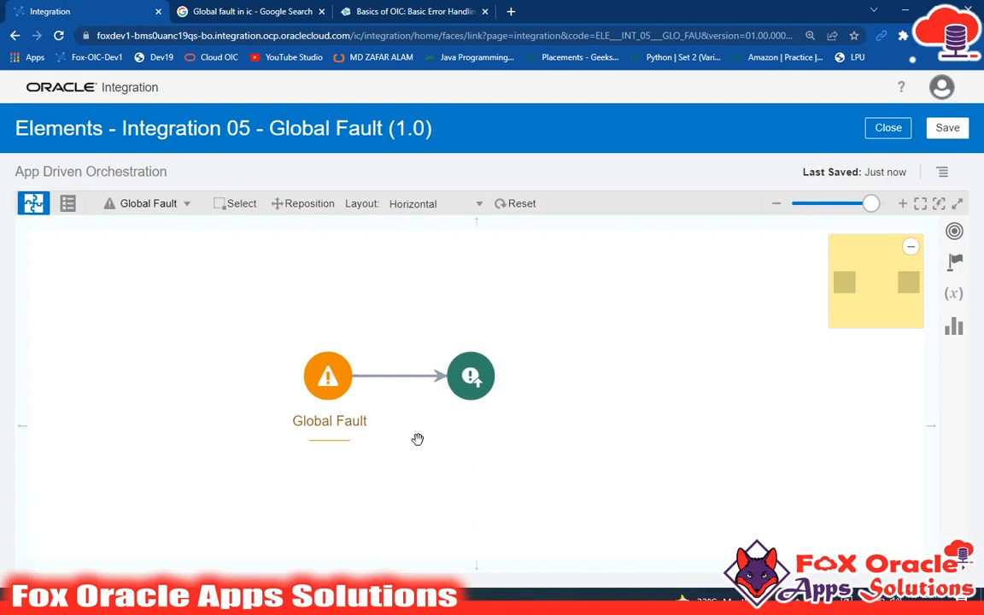
{"action": "left_click", "coordinate": [521, 205]}
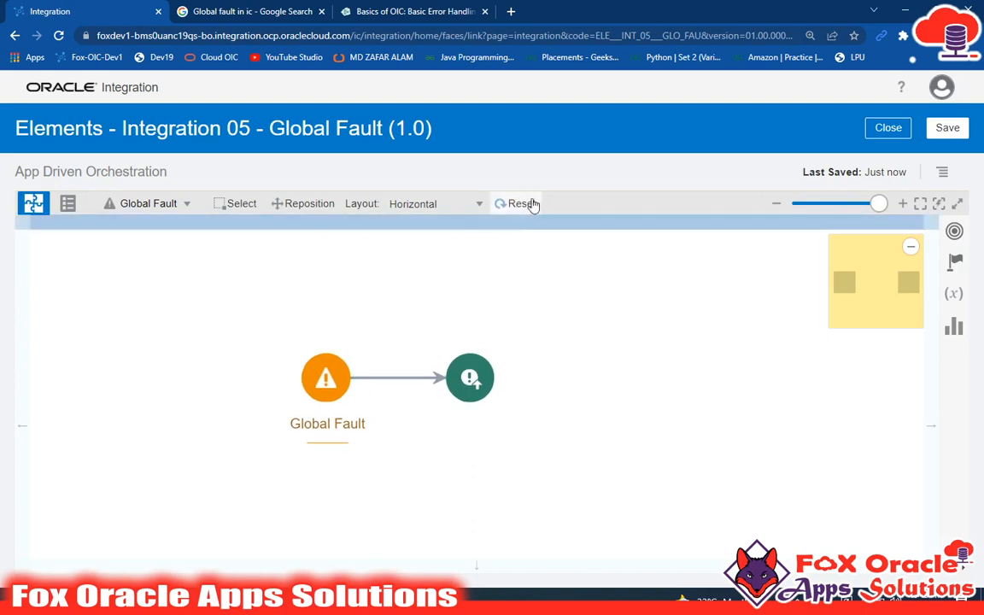
{"action": "key", "text": "ctrl+plus"}
{"action": "left_click_drag", "start_coordinate": [515, 347], "coordinate": [494, 321]}
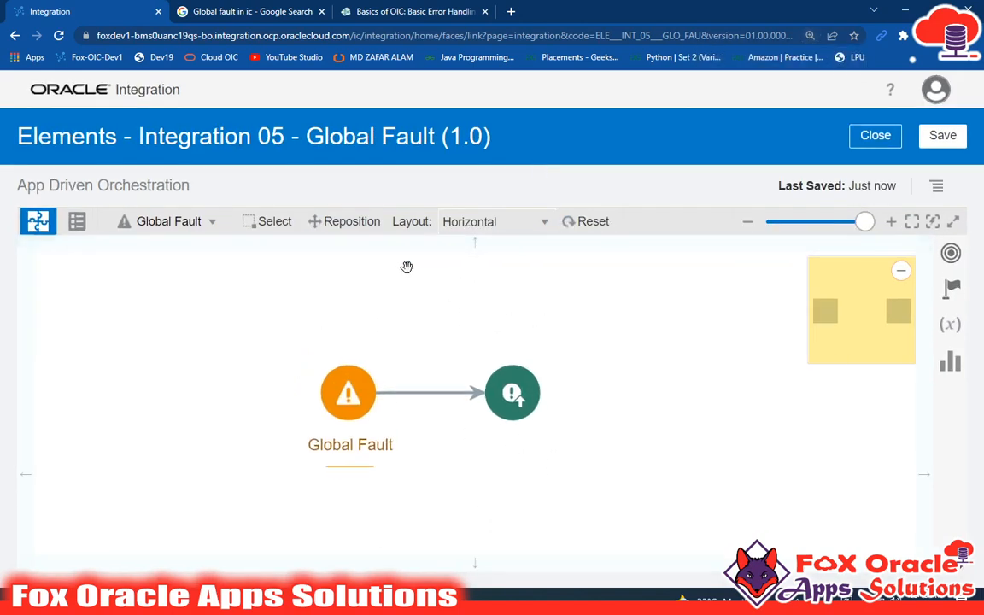
Step: Delete the Re-throw Fault action from the global fault flow
{"action": "mouse_move", "coordinate": [320, 412]}
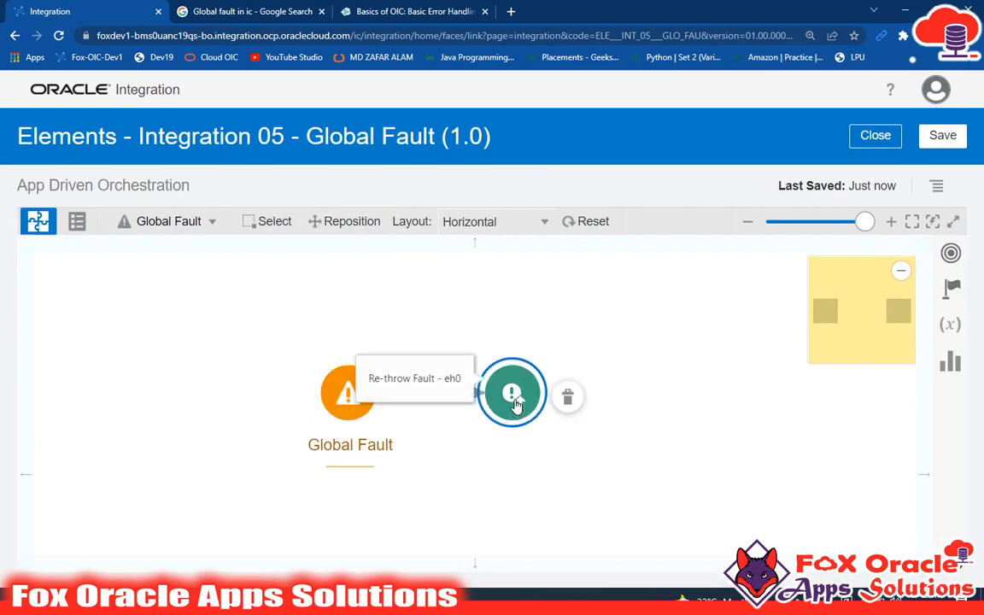
{"action": "left_click", "coordinate": [567, 397]}
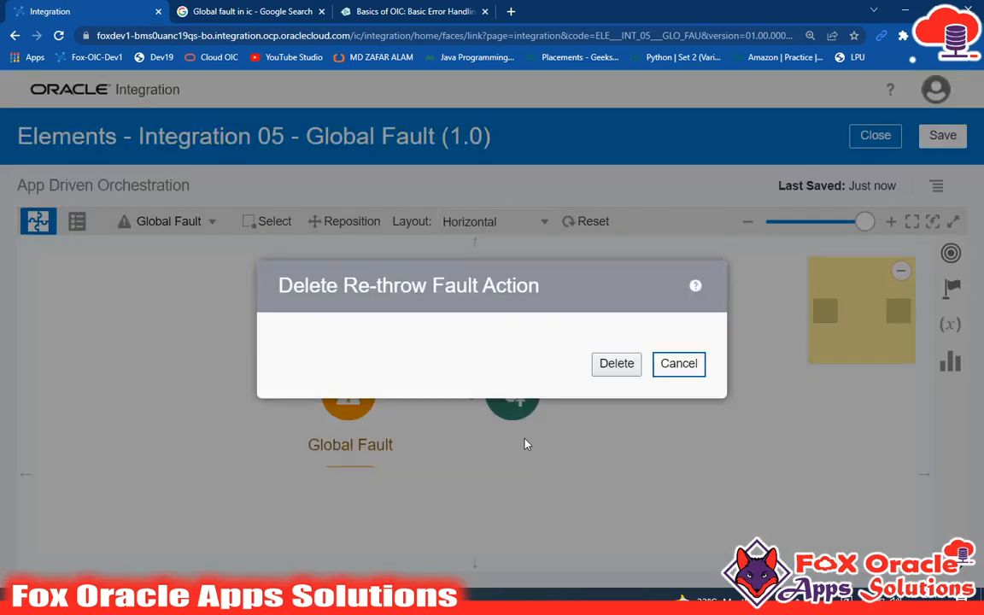
{"action": "left_click", "coordinate": [615, 364]}
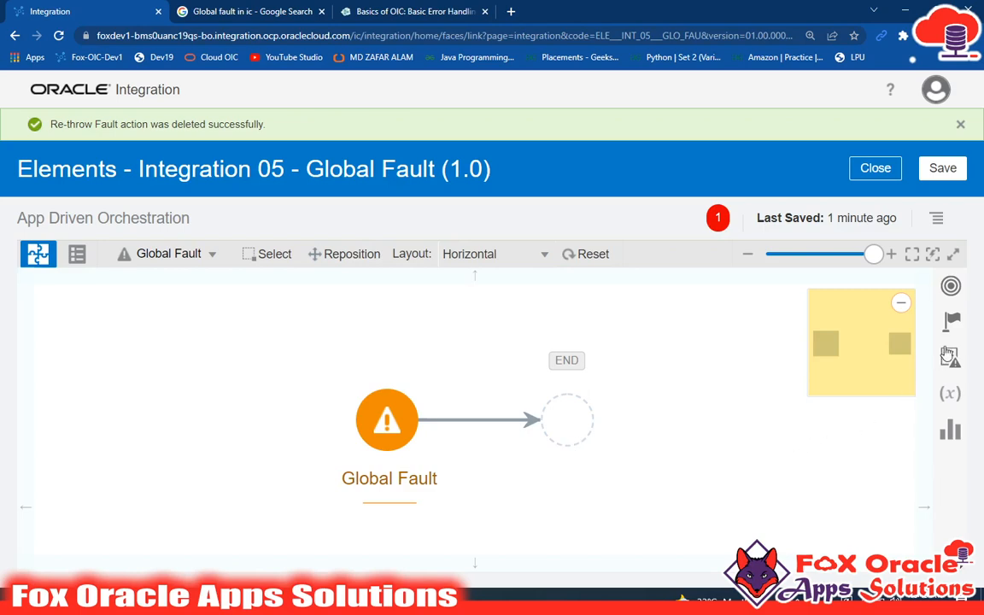
Step: Add a Return action at the end of the global fault flow
{"action": "left_click", "coordinate": [956, 322]}
{"action": "scroll", "coordinate": [777, 474], "scroll_direction": "down", "scroll_amount": 3}
{"action": "scroll", "coordinate": [775, 474], "scroll_direction": "down", "scroll_amount": 5}
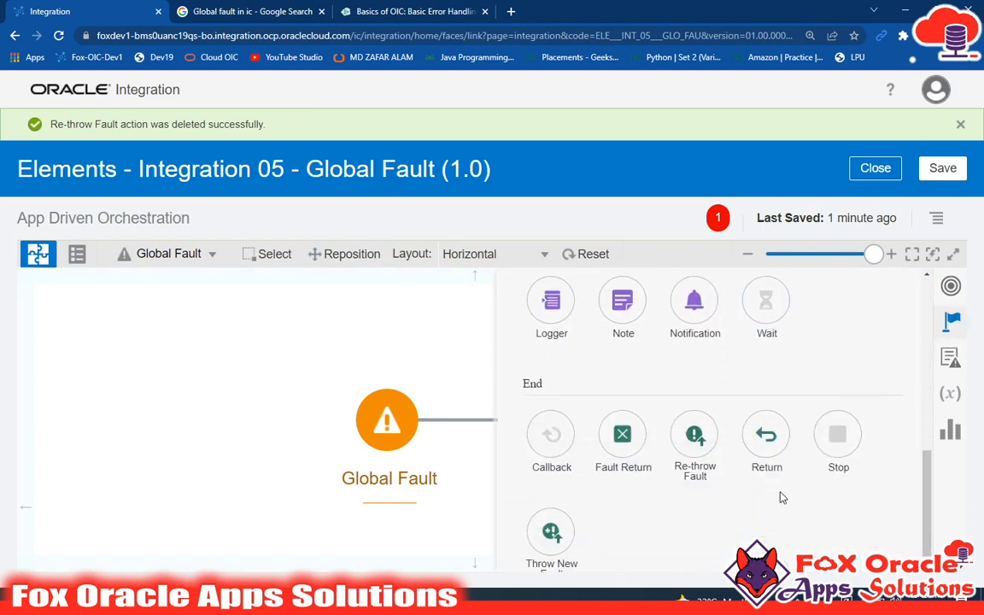
{"action": "left_click_drag", "start_coordinate": [766, 429], "coordinate": [555, 418]}
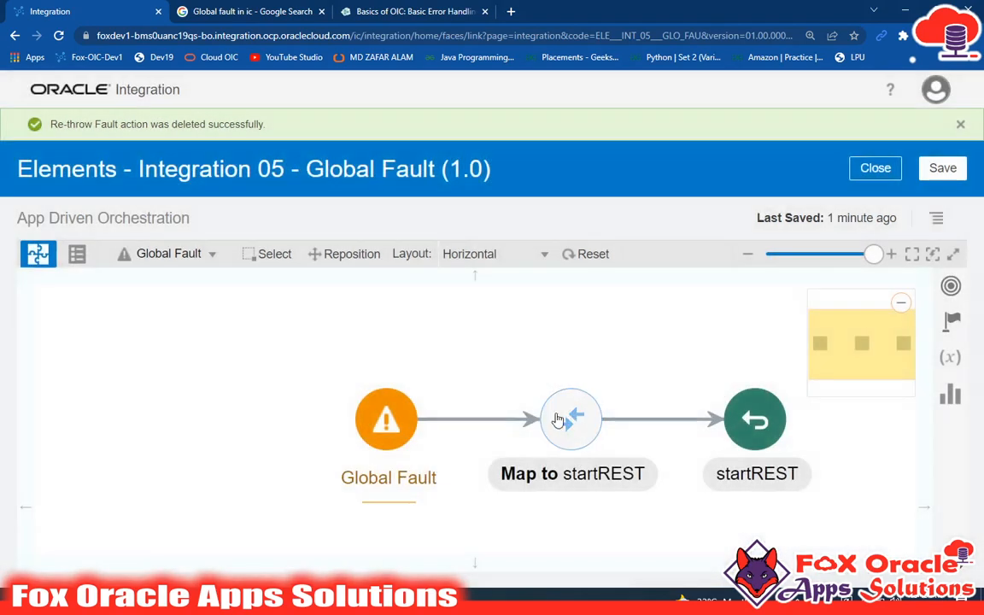
{"action": "left_click_drag", "start_coordinate": [585, 340], "coordinate": [427, 327]}
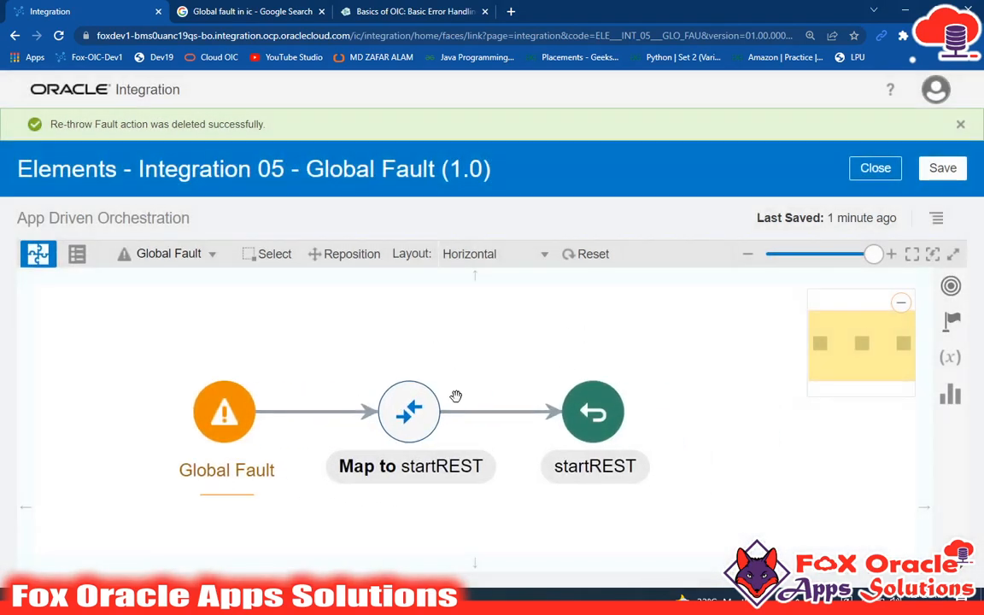
Step: Inspect the Map to startREST actions in the global fault flow and the main integration flow, and return to the global fault view
{"action": "left_click", "coordinate": [436, 417]}
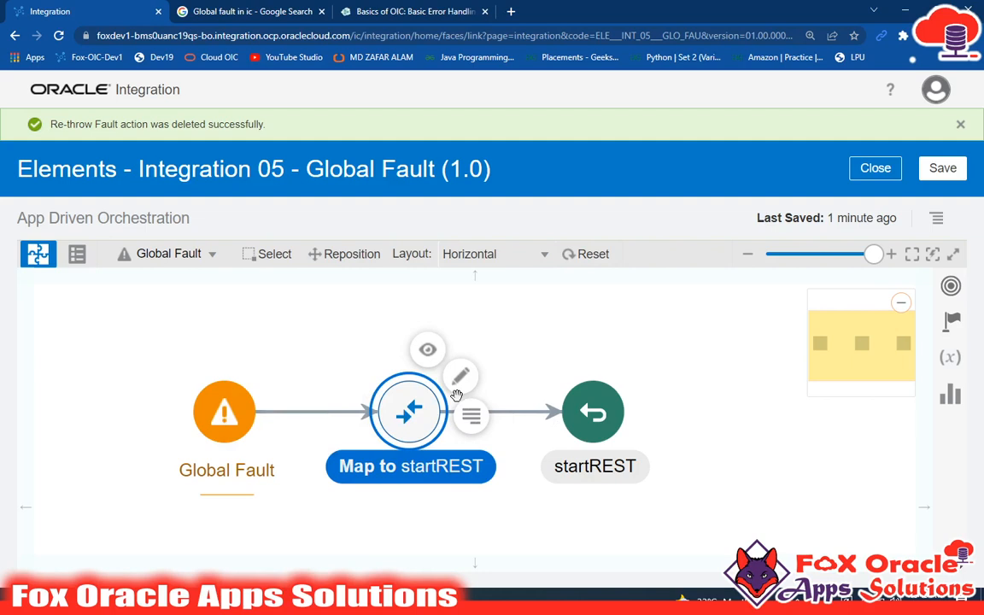
{"action": "left_click", "coordinate": [480, 507]}
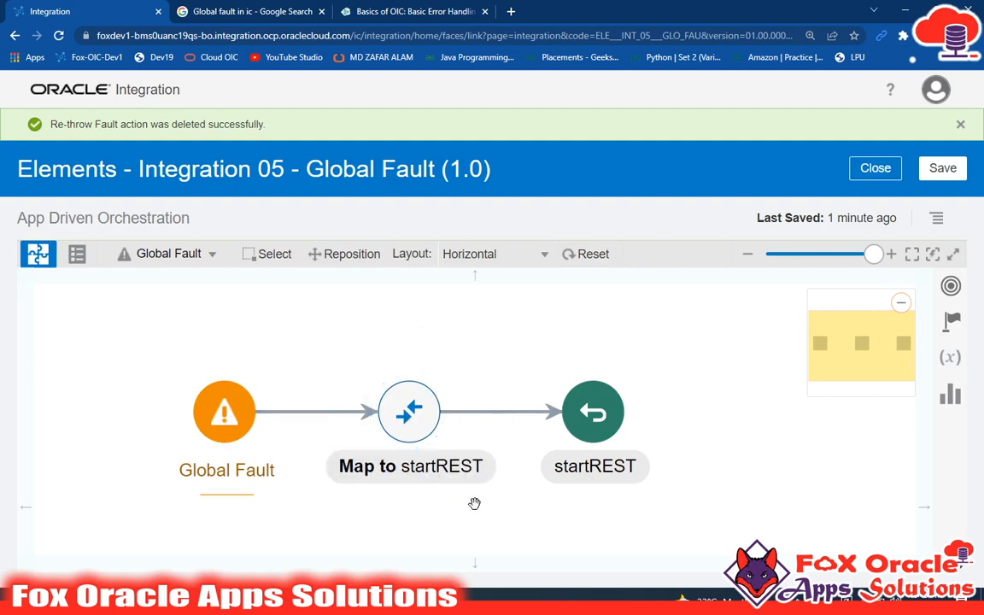
{"action": "left_click", "coordinate": [433, 459]}
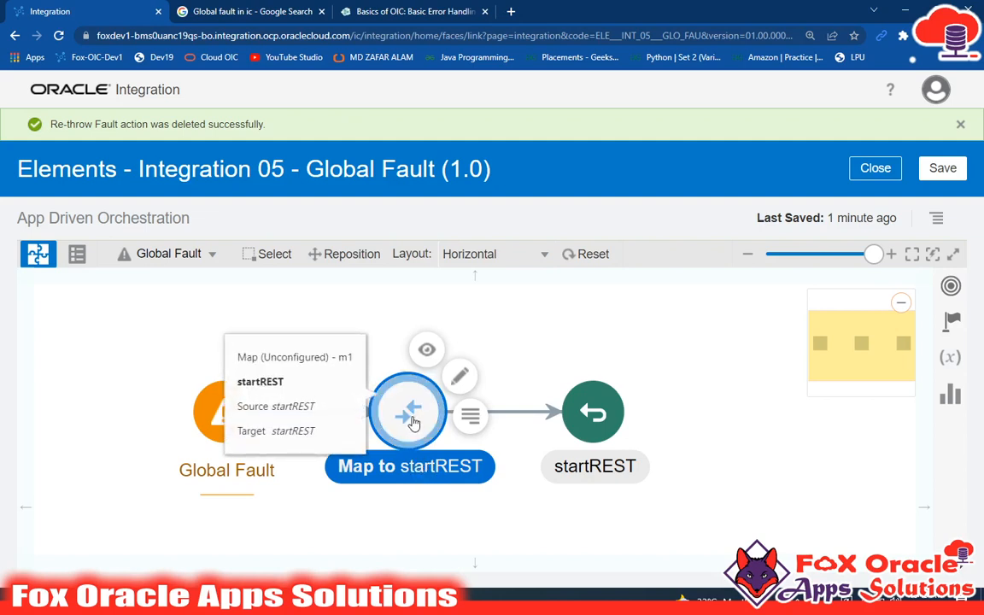
{"action": "left_click", "coordinate": [402, 498]}
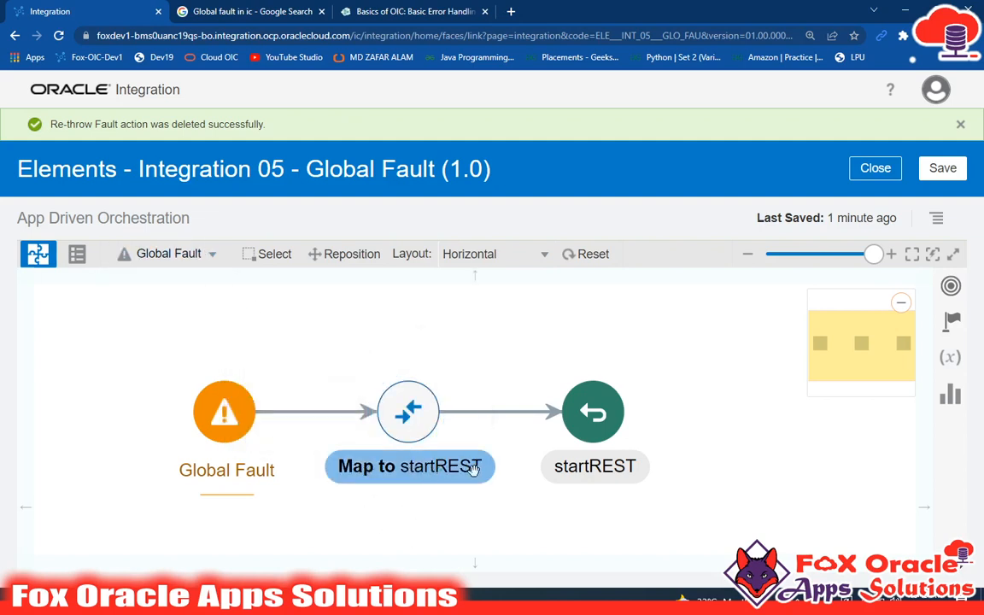
{"action": "left_click", "coordinate": [199, 256]}
{"action": "left_click", "coordinate": [186, 281]}
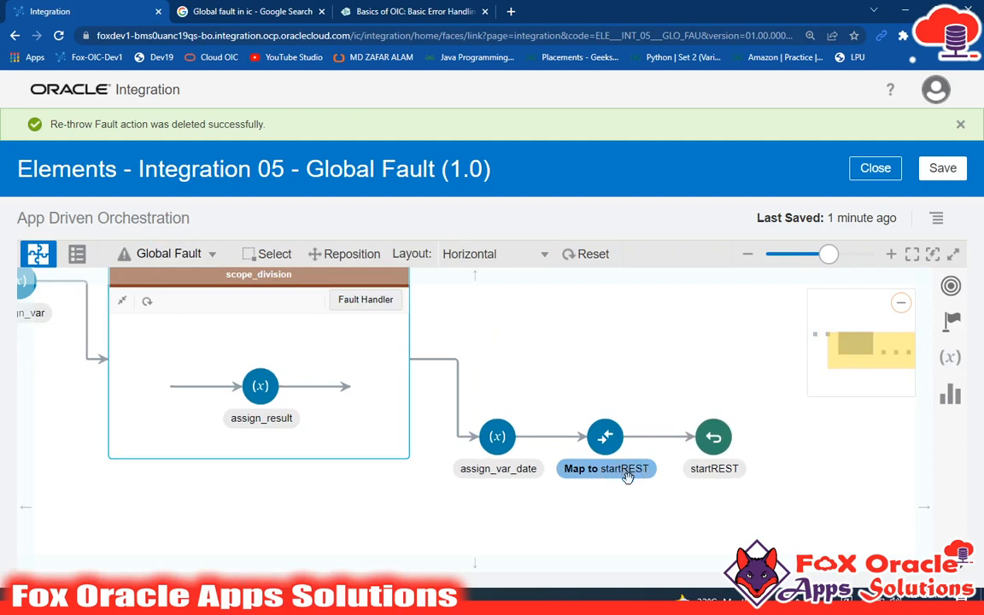
{"action": "left_click", "coordinate": [687, 474]}
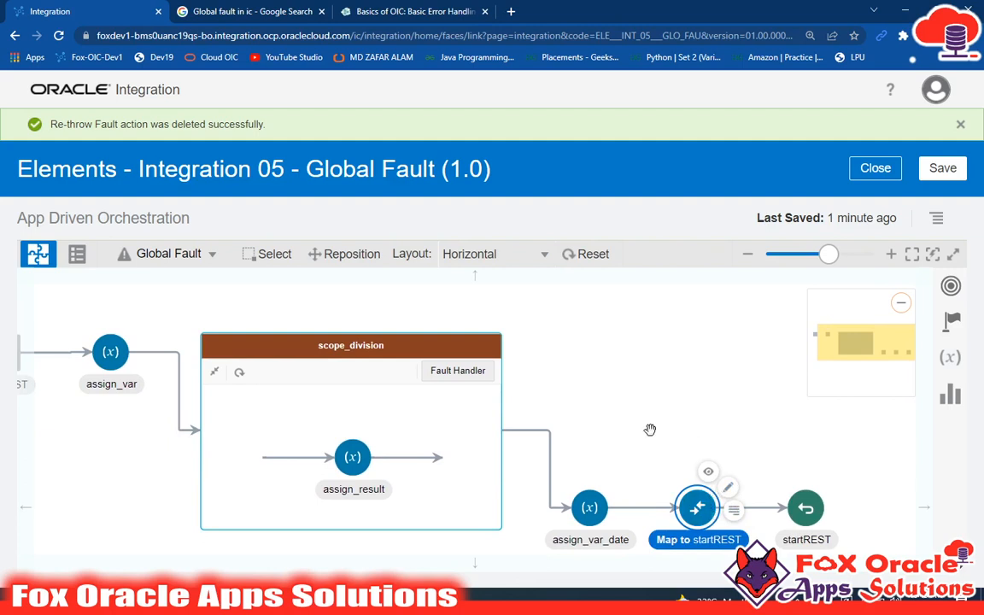
{"action": "left_click", "coordinate": [606, 444]}
{"action": "left_click", "coordinate": [175, 255]}
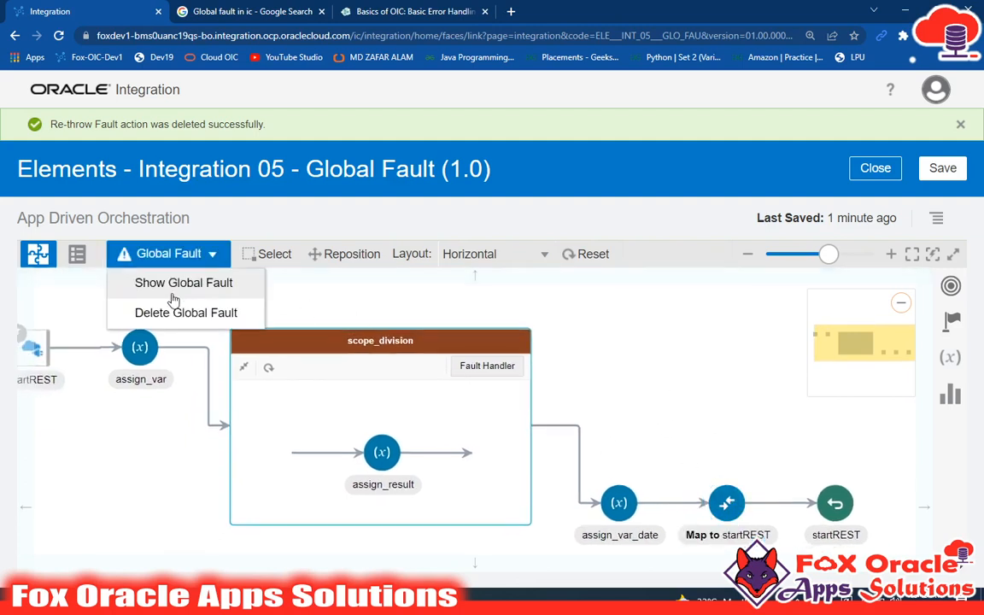
{"action": "left_click", "coordinate": [182, 284]}
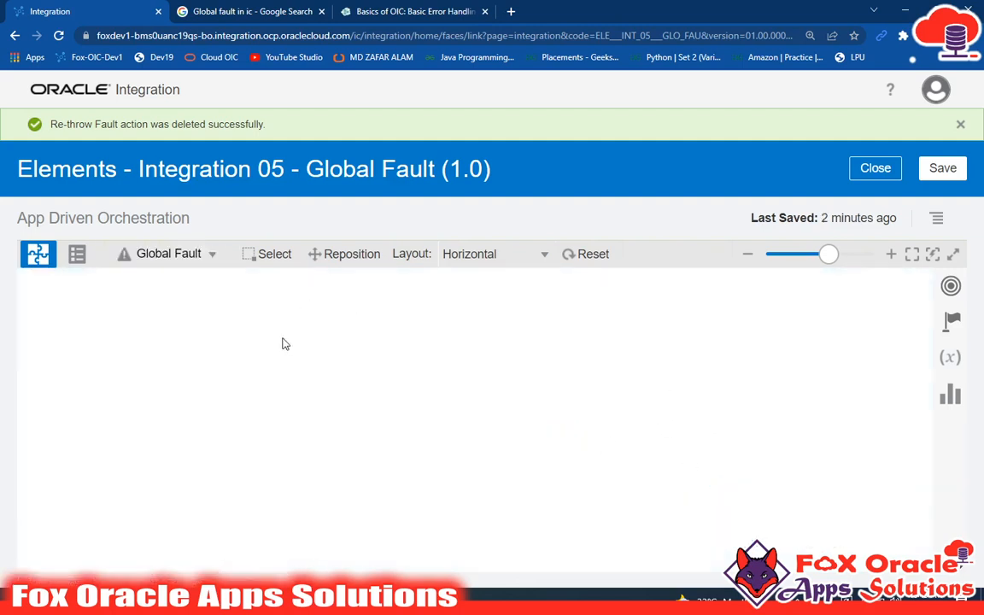
{"action": "left_click", "coordinate": [154, 260]}
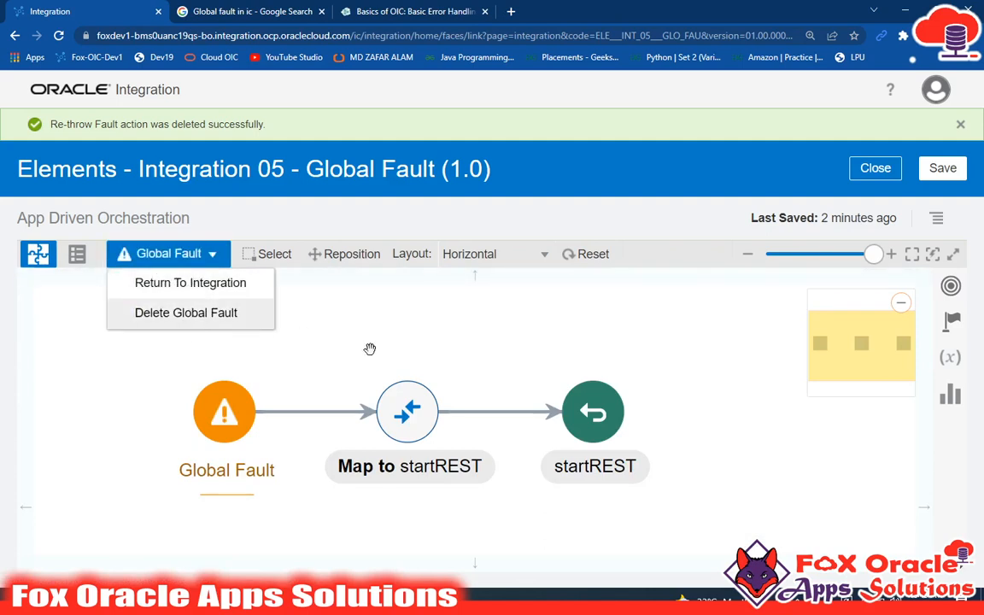
Step: Edit the fault flow's Map to startREST and set the response Status to "Error - Handled by Global Fault Handler"
{"action": "left_click", "coordinate": [413, 407]}
{"action": "left_click", "coordinate": [459, 383]}
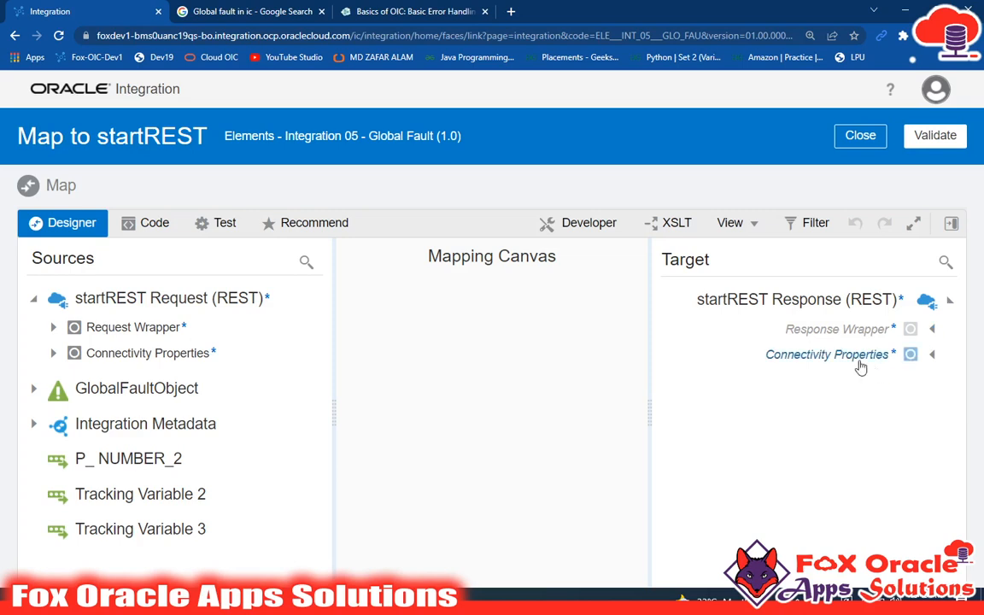
{"action": "left_click", "coordinate": [932, 331]}
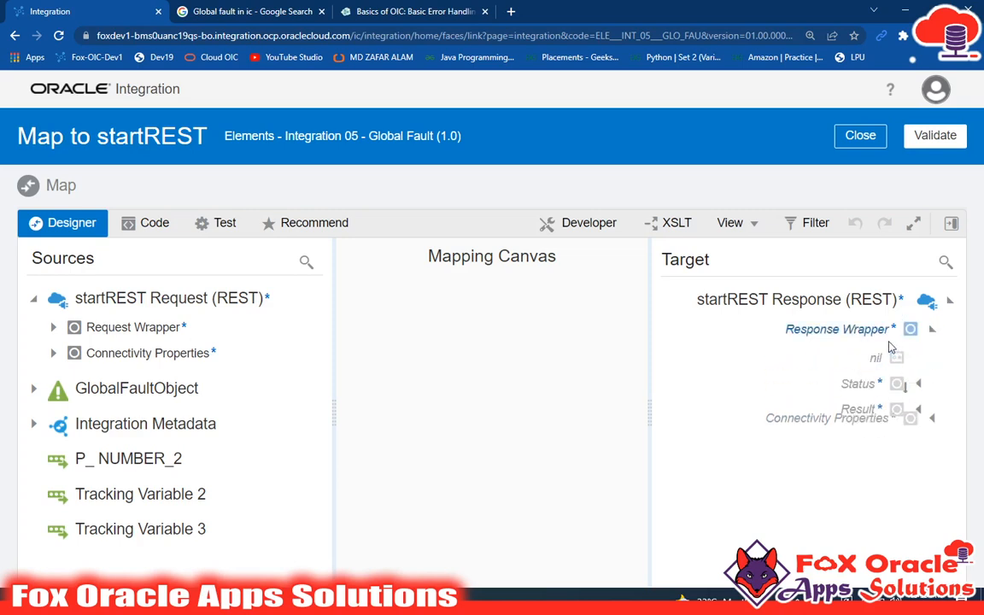
{"action": "right_click", "coordinate": [864, 384]}
{"action": "left_click", "coordinate": [714, 243]}
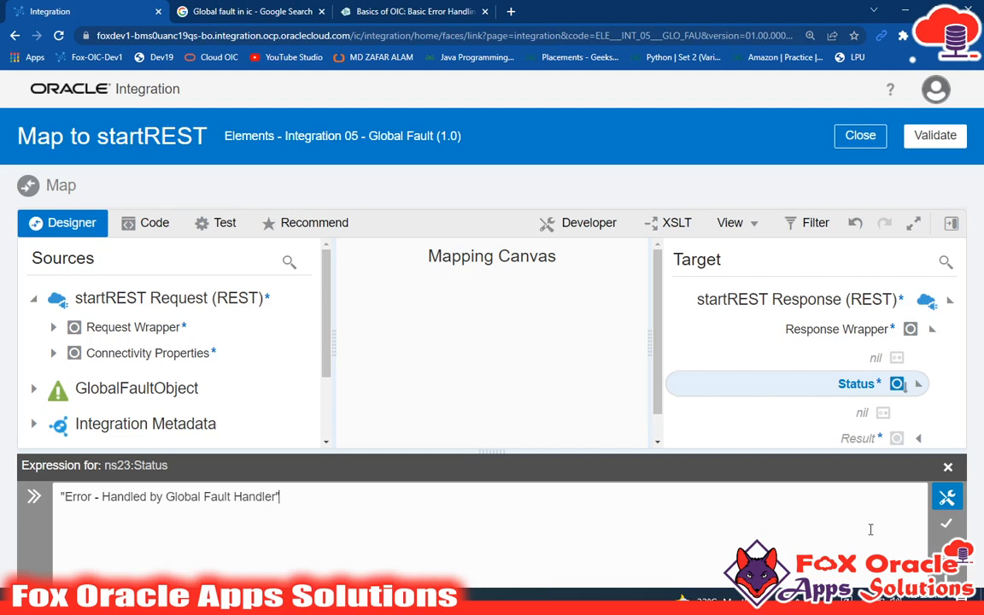
{"action": "left_click", "coordinate": [946, 524]}
{"action": "left_click", "coordinate": [948, 468]}
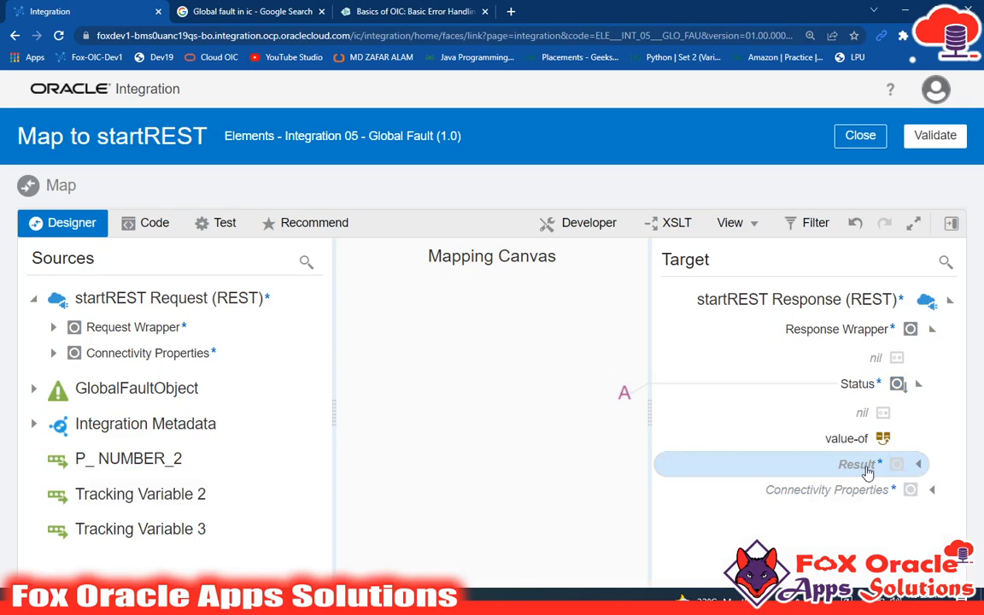
Step: Create the Result target node in the fault mapping with an empty string value, validate the mapping and close the mapper
{"action": "right_click", "coordinate": [867, 468]}
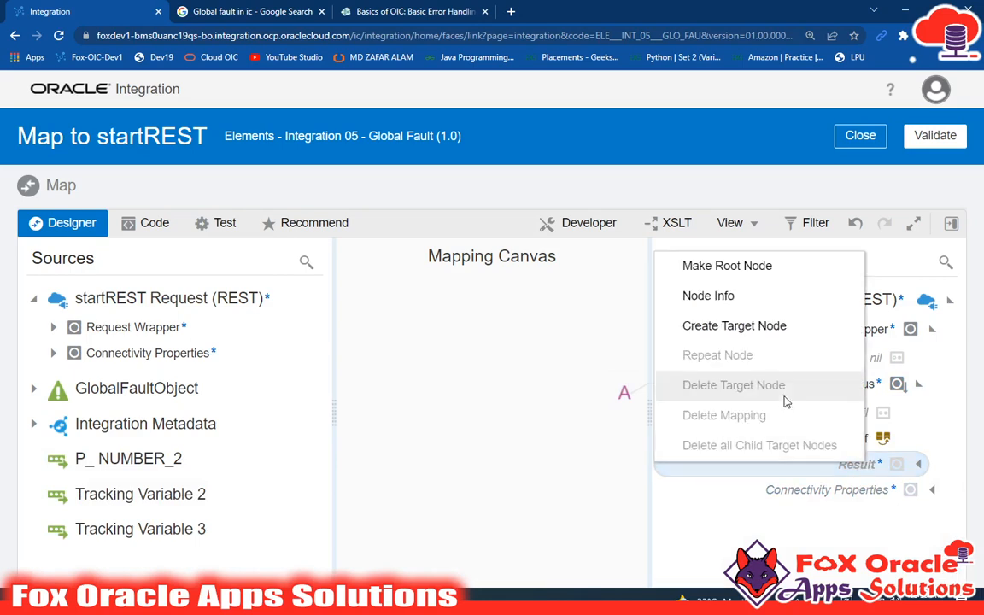
{"action": "left_click", "coordinate": [798, 506]}
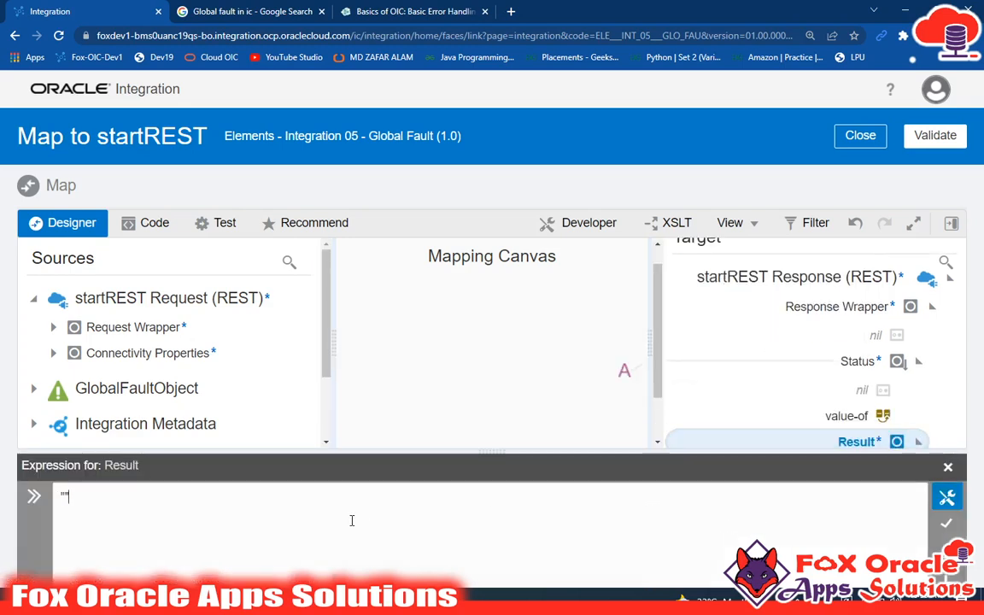
{"action": "left_click", "coordinate": [947, 523]}
{"action": "left_click", "coordinate": [937, 136]}
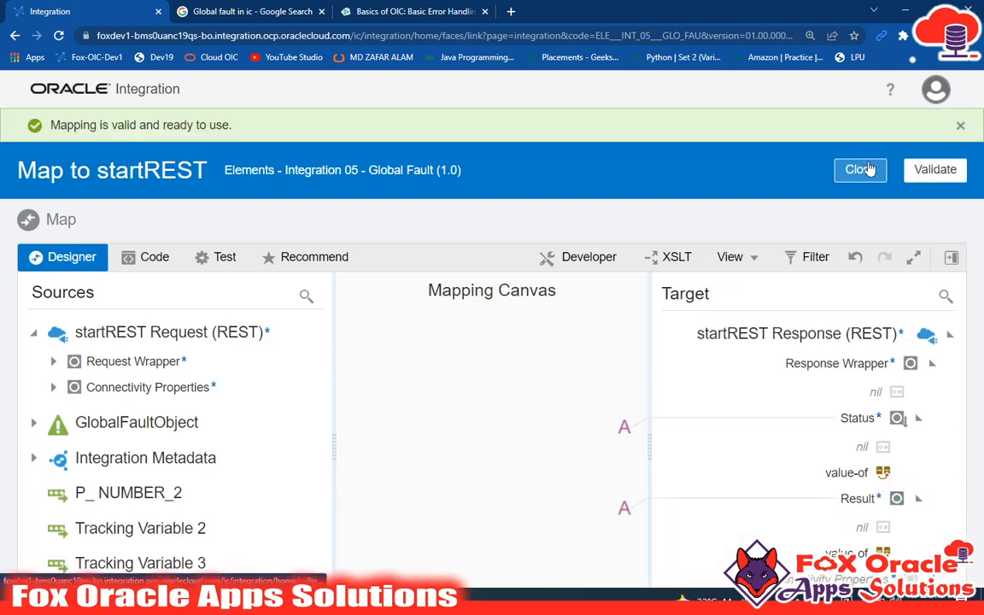
{"action": "left_click", "coordinate": [870, 169]}
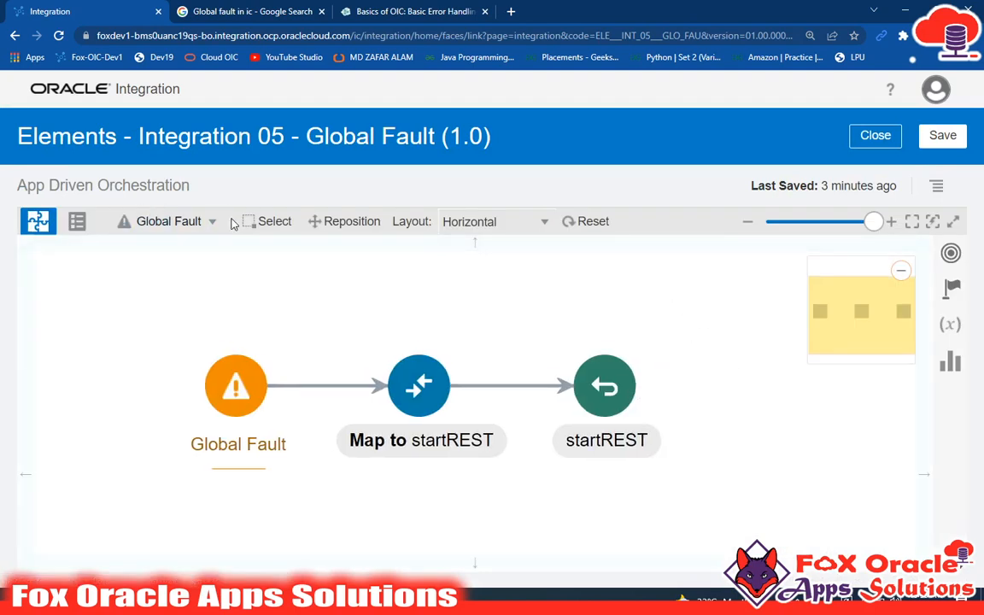
Step: Save the integration with its completed global fault flow
{"action": "left_click", "coordinate": [337, 221]}
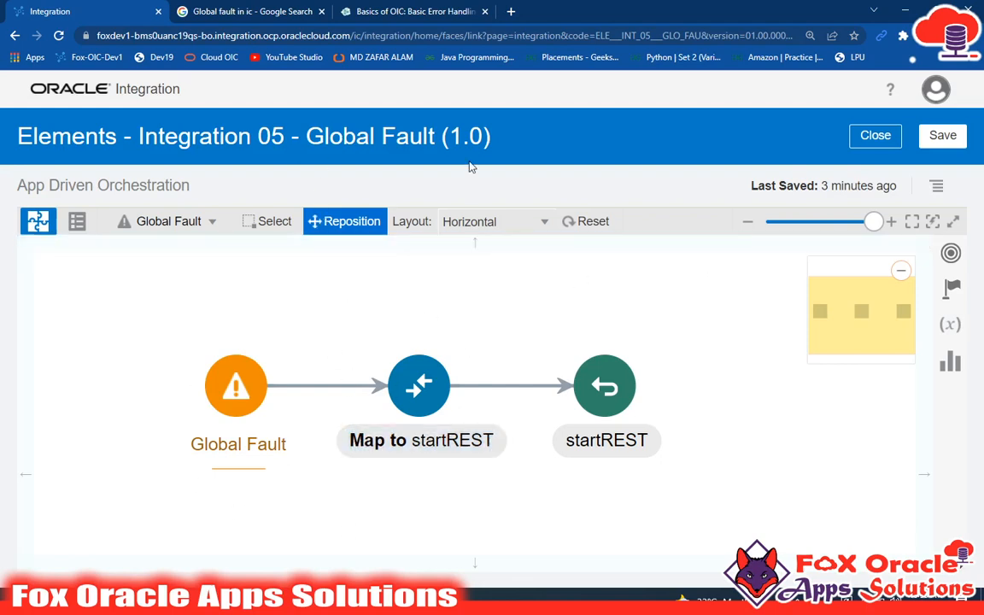
{"action": "key", "text": "ctrl+minus"}
{"action": "left_click", "coordinate": [939, 135]}
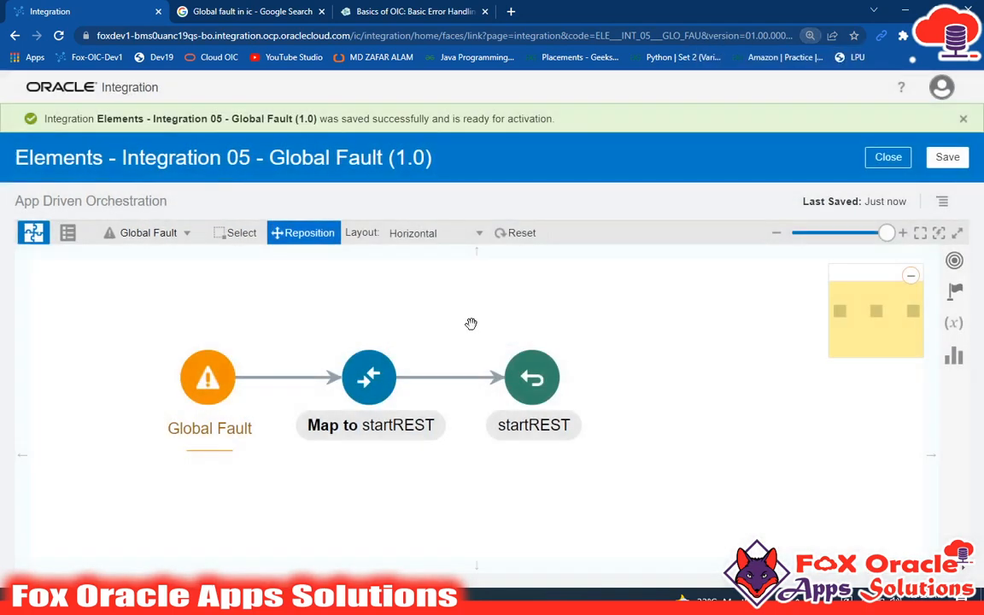
Step: Review the actions in the global fault flow and the main integration flow, ending on the main integration
{"action": "left_click_drag", "start_coordinate": [431, 494], "coordinate": [465, 496]}
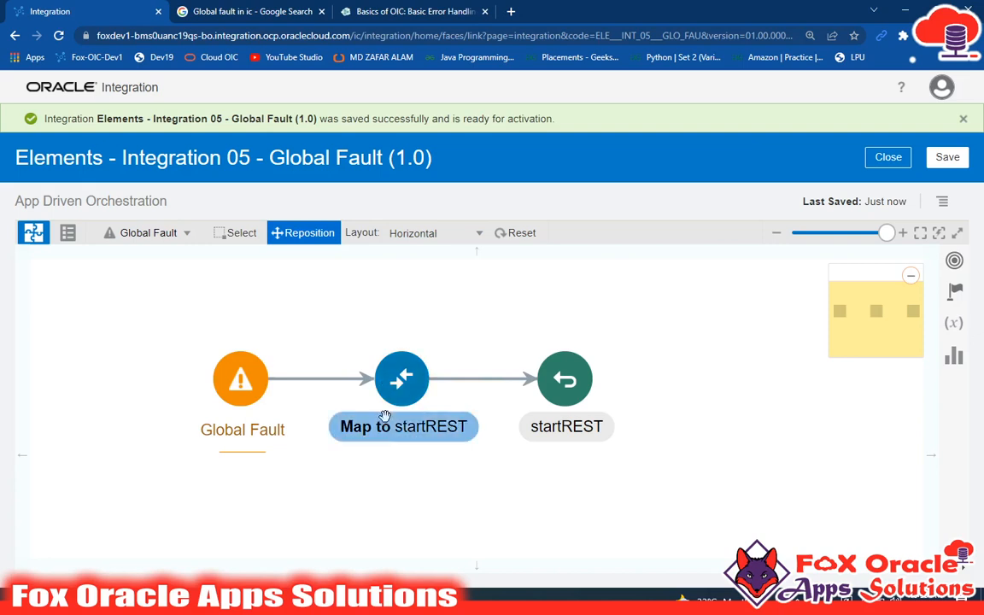
{"action": "mouse_move", "coordinate": [400, 391]}
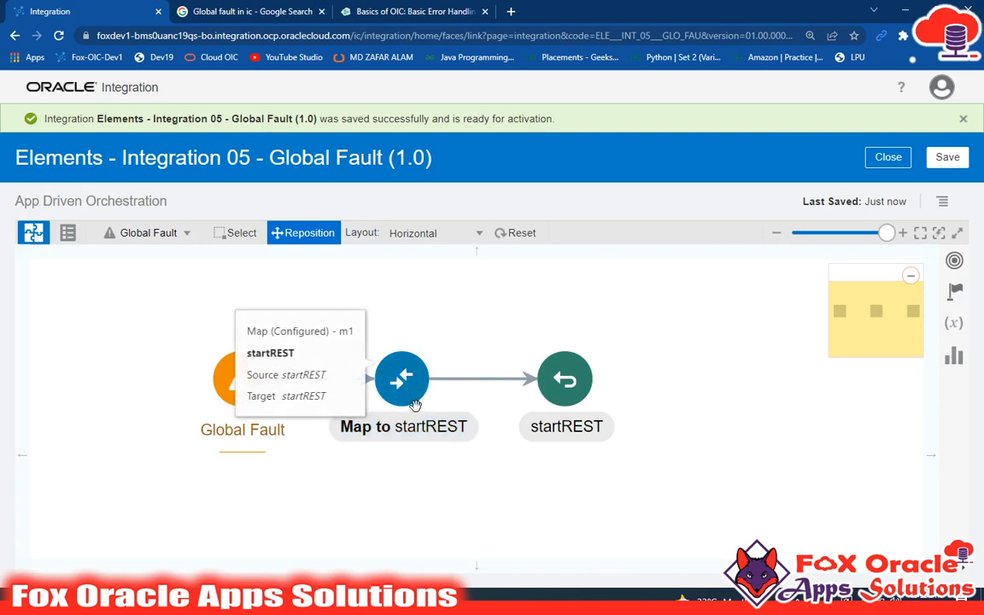
{"action": "left_click", "coordinate": [169, 239]}
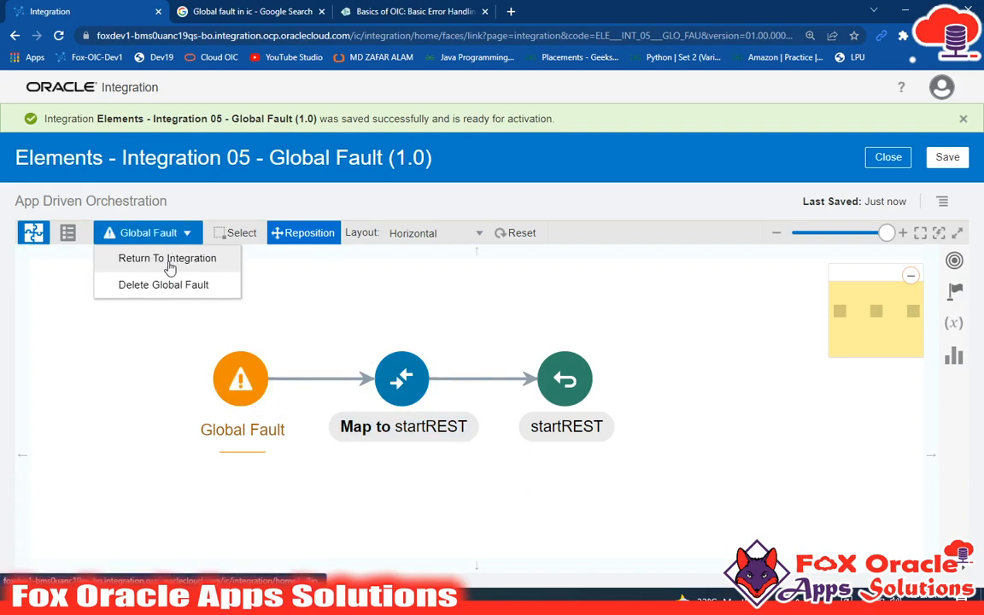
{"action": "left_click", "coordinate": [169, 268]}
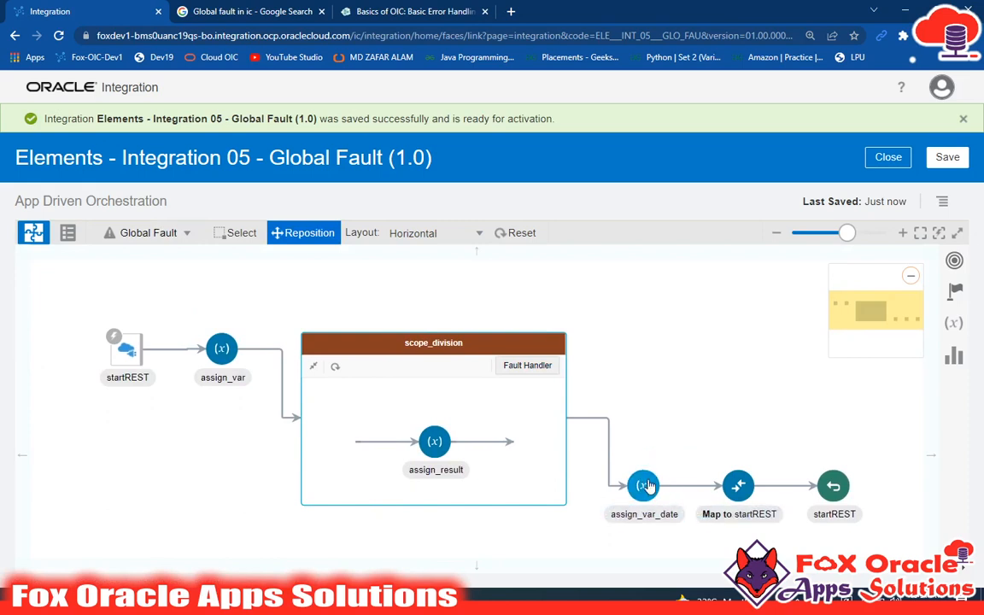
{"action": "left_click", "coordinate": [151, 242]}
{"action": "left_click", "coordinate": [145, 264]}
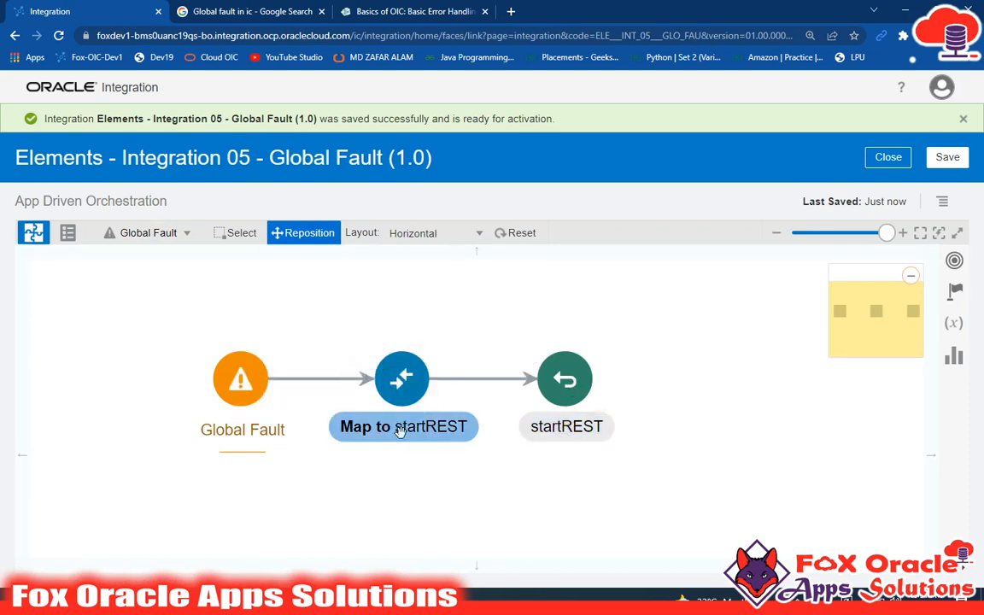
{"action": "left_click", "coordinate": [400, 378]}
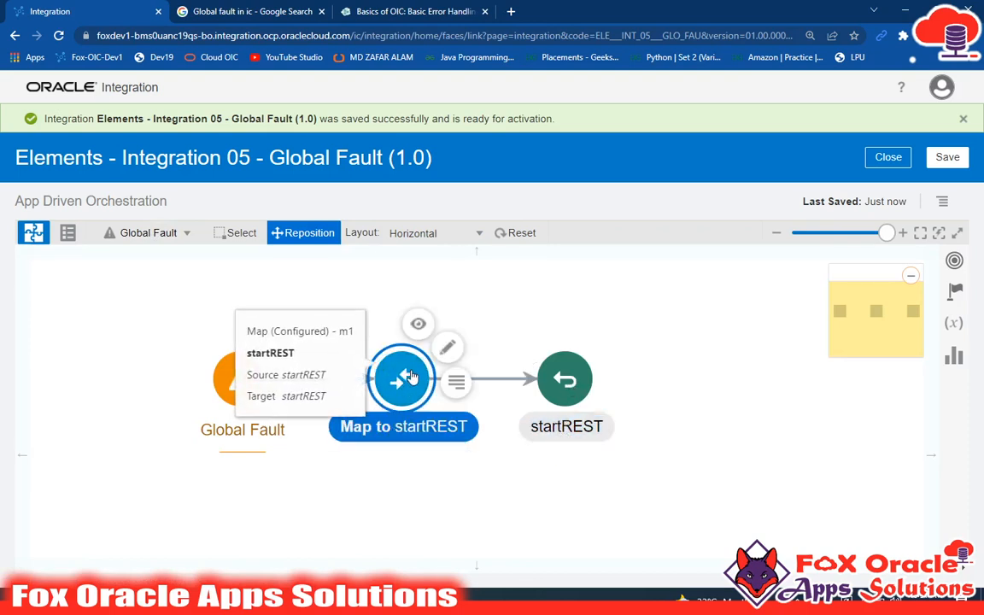
{"action": "left_click", "coordinate": [162, 233]}
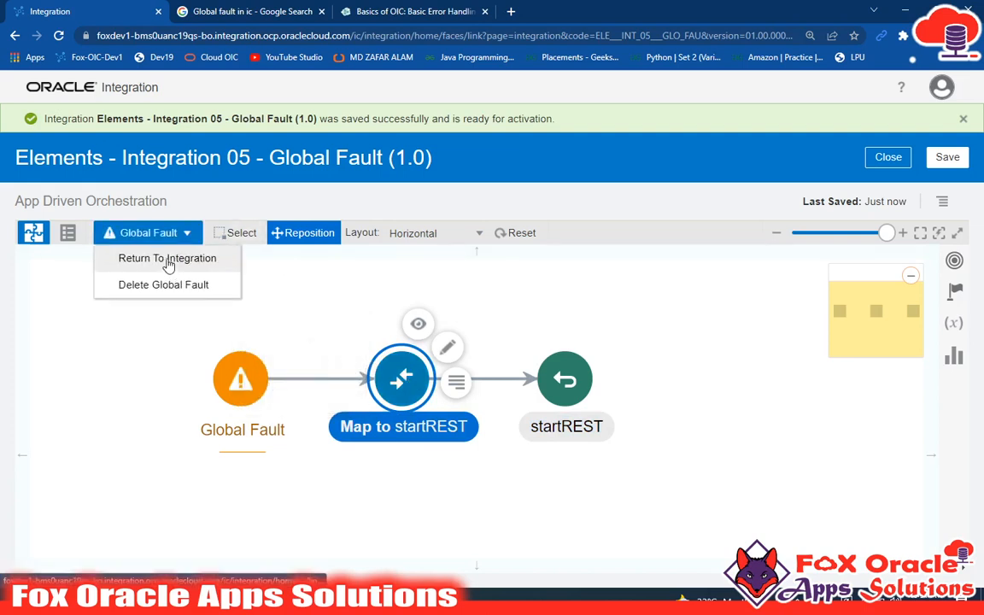
{"action": "left_click", "coordinate": [195, 258]}
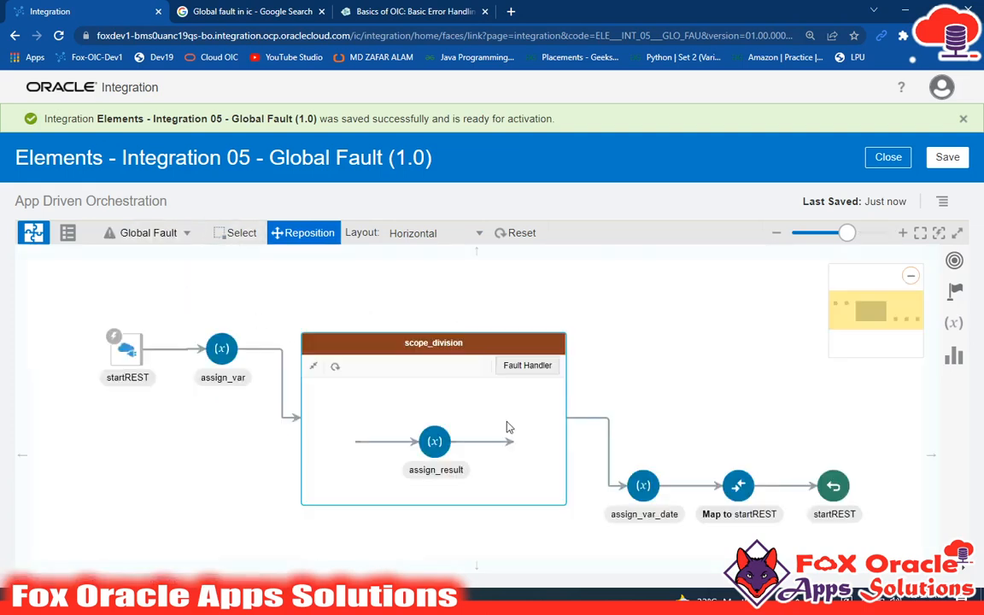
Step: Save and close the integration, and activate it with tracing and payload included
{"action": "left_click", "coordinate": [947, 158]}
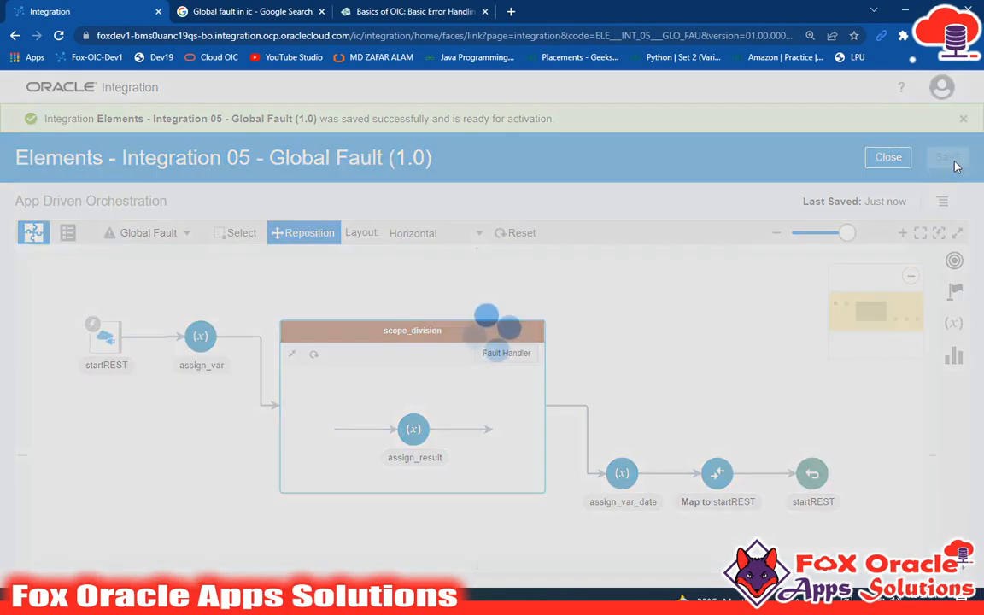
{"action": "left_click", "coordinate": [888, 159]}
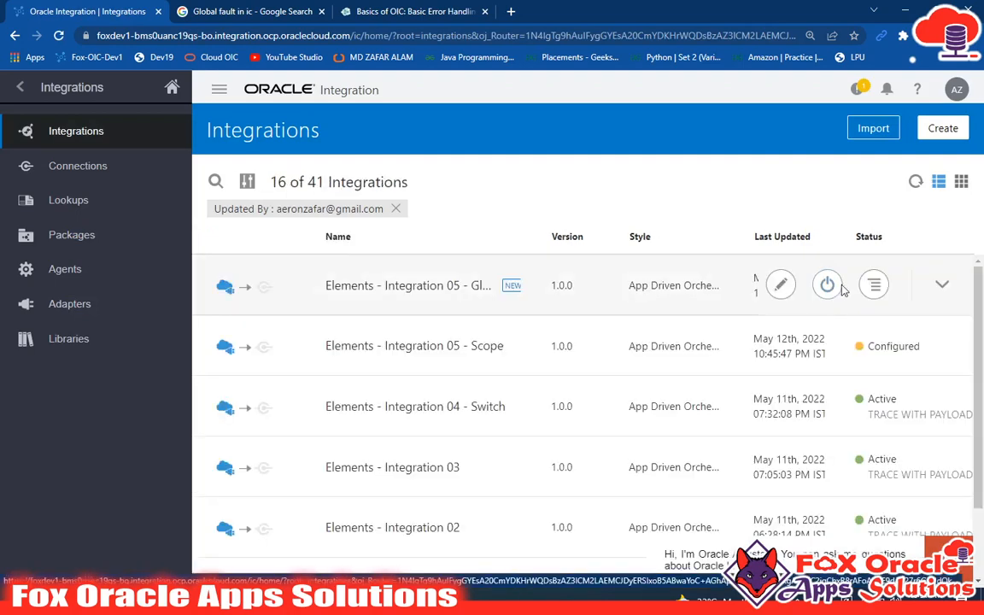
{"action": "left_click", "coordinate": [826, 285]}
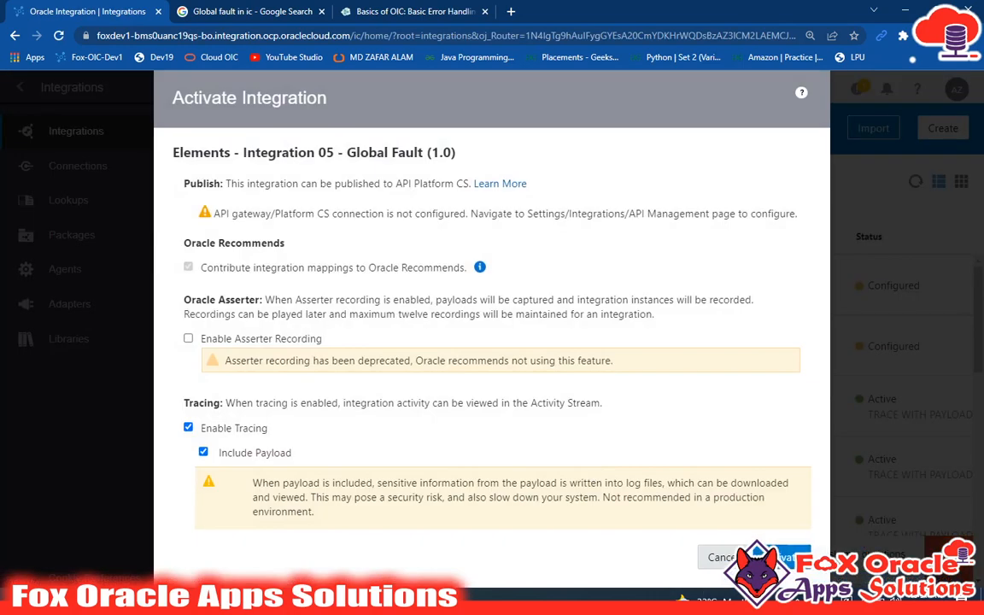
{"action": "left_click", "coordinate": [785, 557]}
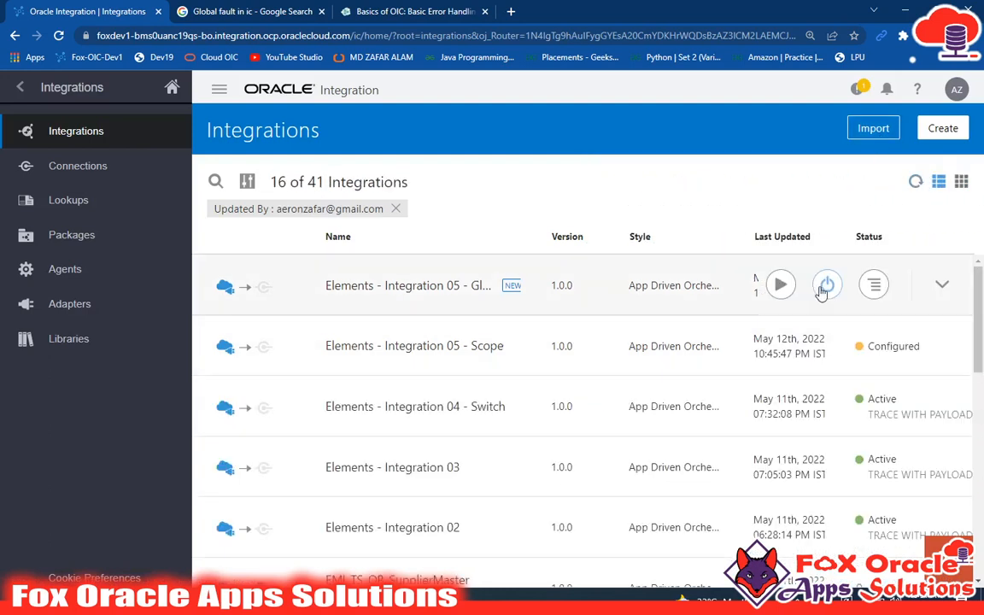
Step: Test the activated Global Fault integration with a request body of P_NUMBER_2 = 2 and P_NUMBER_1 = 10
{"action": "mouse_move", "coordinate": [780, 285]}
{"action": "left_click", "coordinate": [632, 371]}
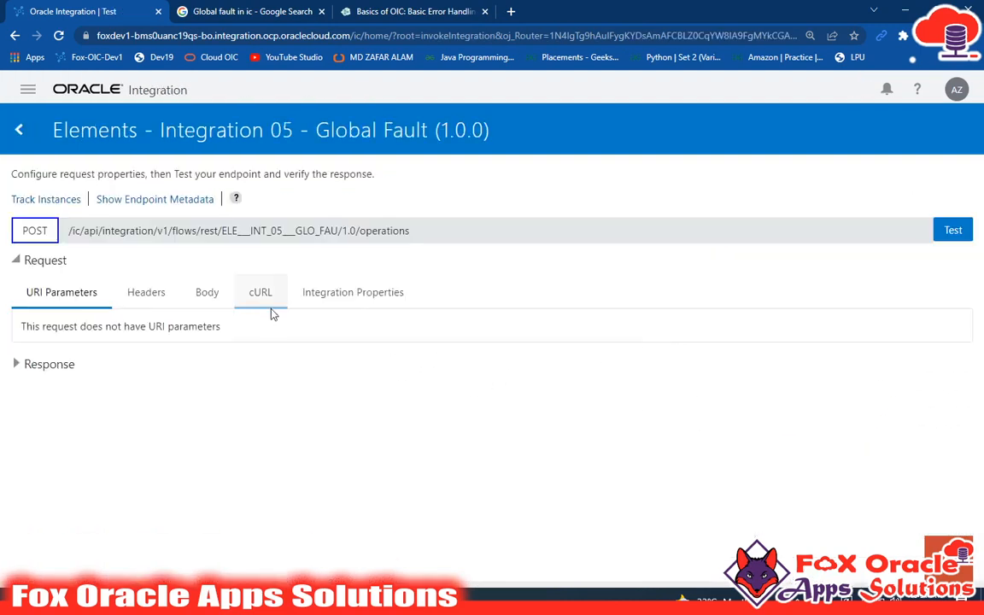
{"action": "left_click", "coordinate": [212, 300]}
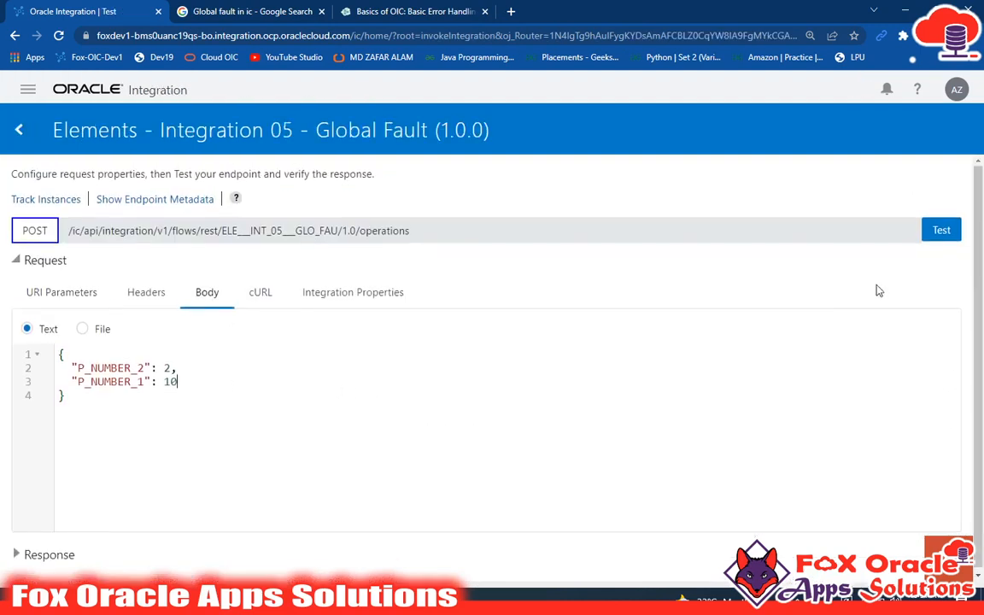
{"action": "left_click", "coordinate": [940, 230]}
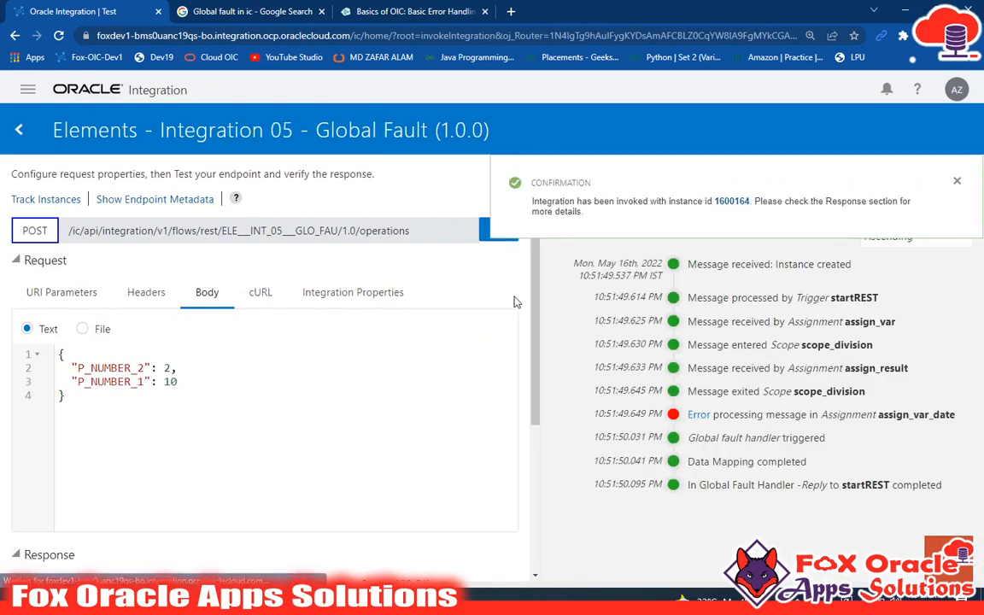
Step: Examine the test run's activity stream, from the instance creation to the assign_var_date assignment and the global fault handler entries
{"action": "scroll", "coordinate": [462, 445], "scroll_direction": "down", "scroll_amount": 3}
{"action": "scroll", "coordinate": [460, 448], "scroll_direction": "up", "scroll_amount": 3}
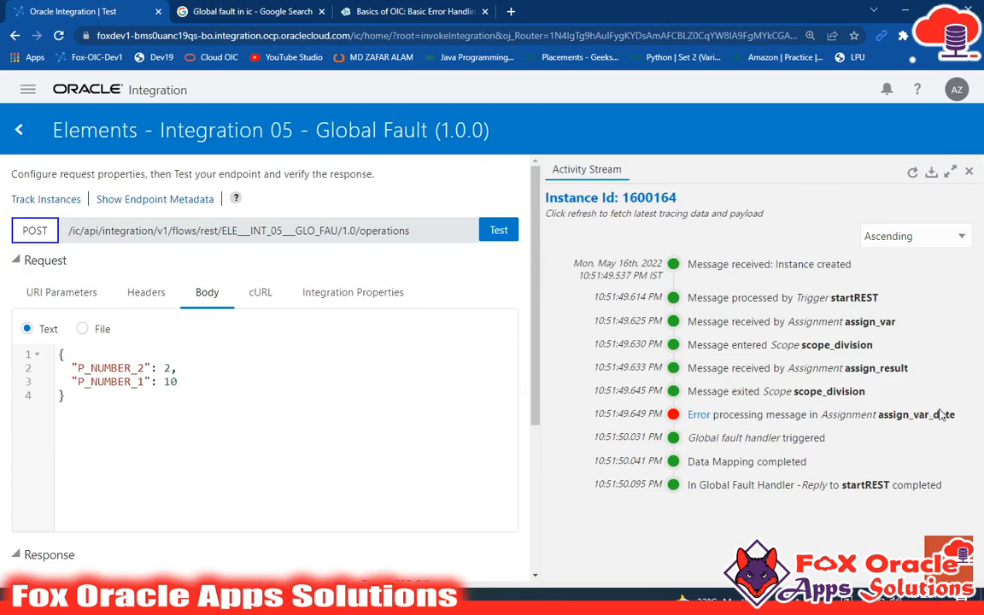
{"action": "left_click_drag", "start_coordinate": [950, 416], "coordinate": [604, 267]}
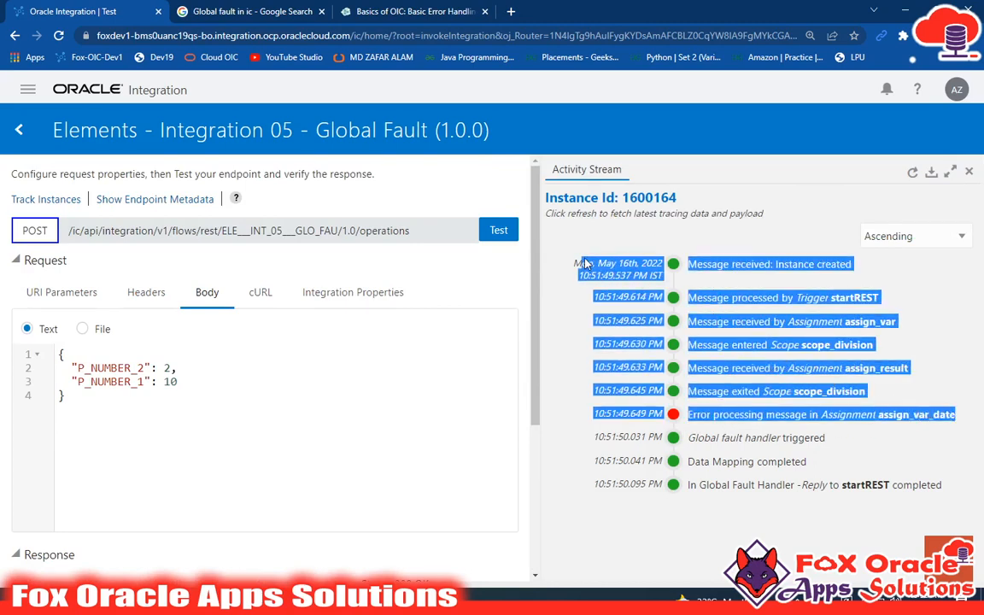
{"action": "left_click", "coordinate": [655, 363]}
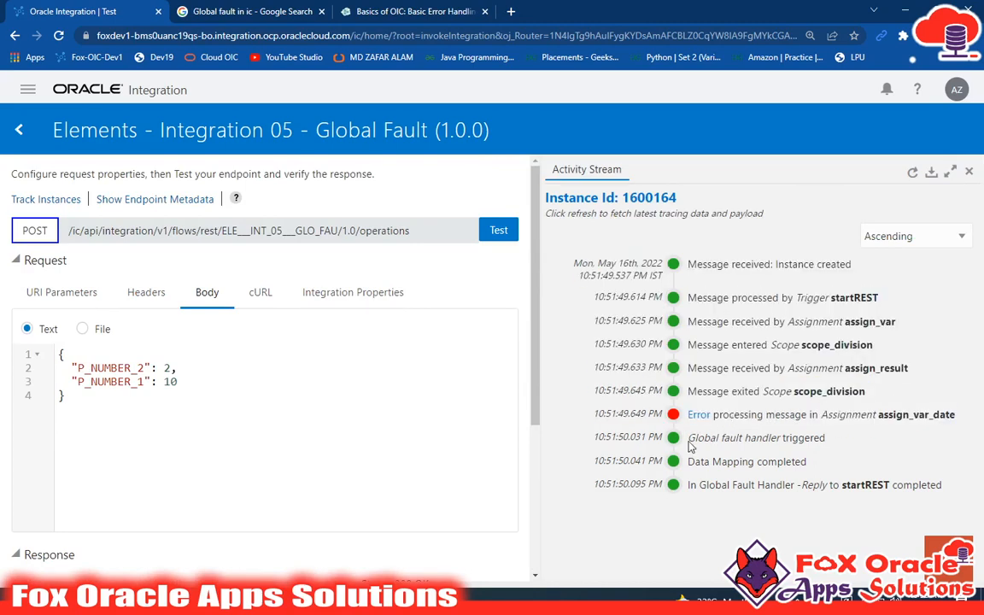
{"action": "left_click_drag", "start_coordinate": [666, 427], "coordinate": [857, 513]}
{"action": "left_click", "coordinate": [715, 456]}
{"action": "left_click_drag", "start_coordinate": [689, 436], "coordinate": [823, 441]}
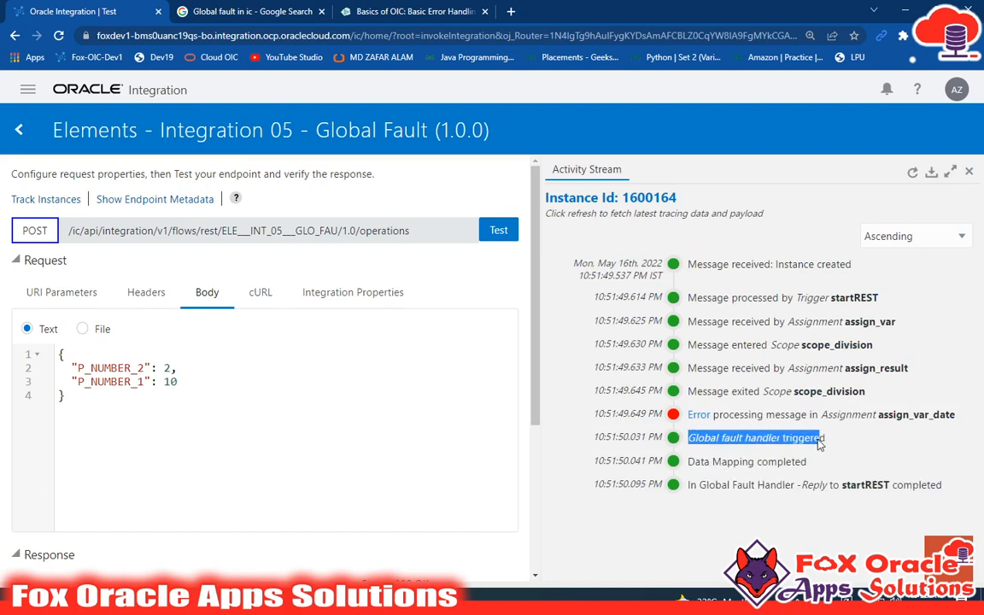
{"action": "left_click", "coordinate": [817, 446]}
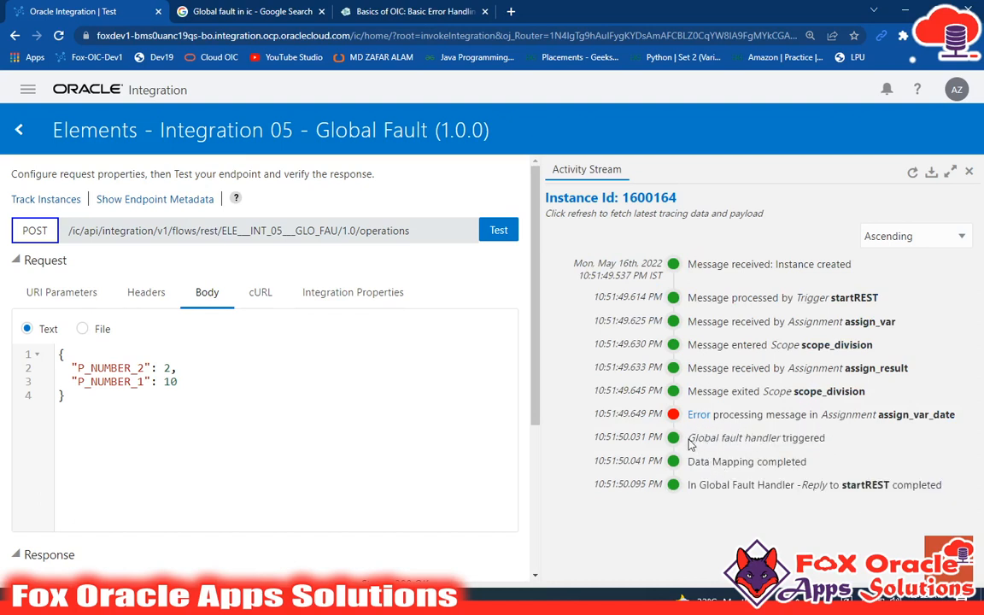
{"action": "left_click_drag", "start_coordinate": [688, 439], "coordinate": [814, 439]}
{"action": "left_click", "coordinate": [815, 455]}
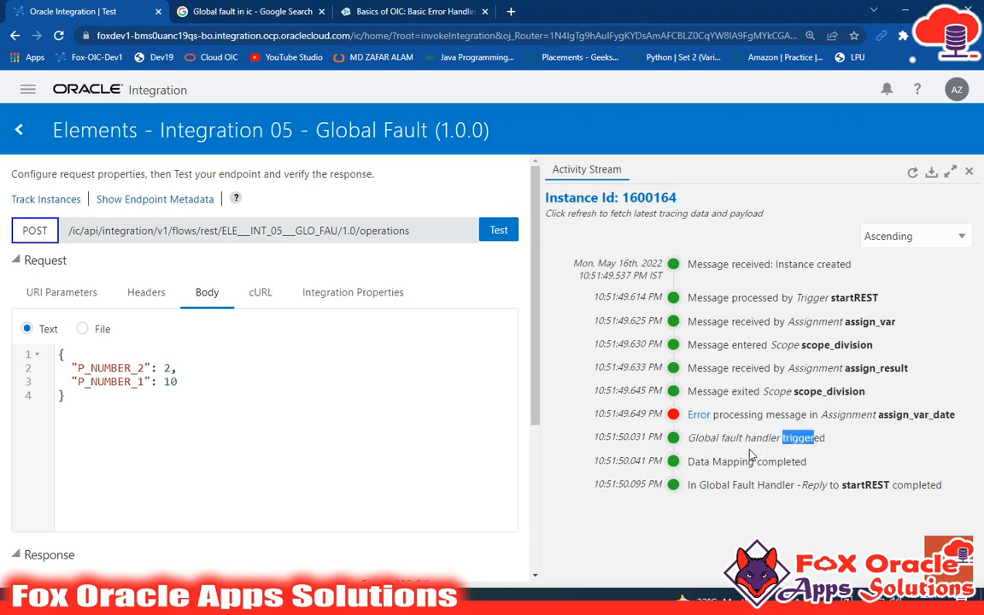
{"action": "left_click", "coordinate": [751, 453]}
{"action": "left_click_drag", "start_coordinate": [691, 463], "coordinate": [801, 470]}
{"action": "left_click", "coordinate": [733, 464]}
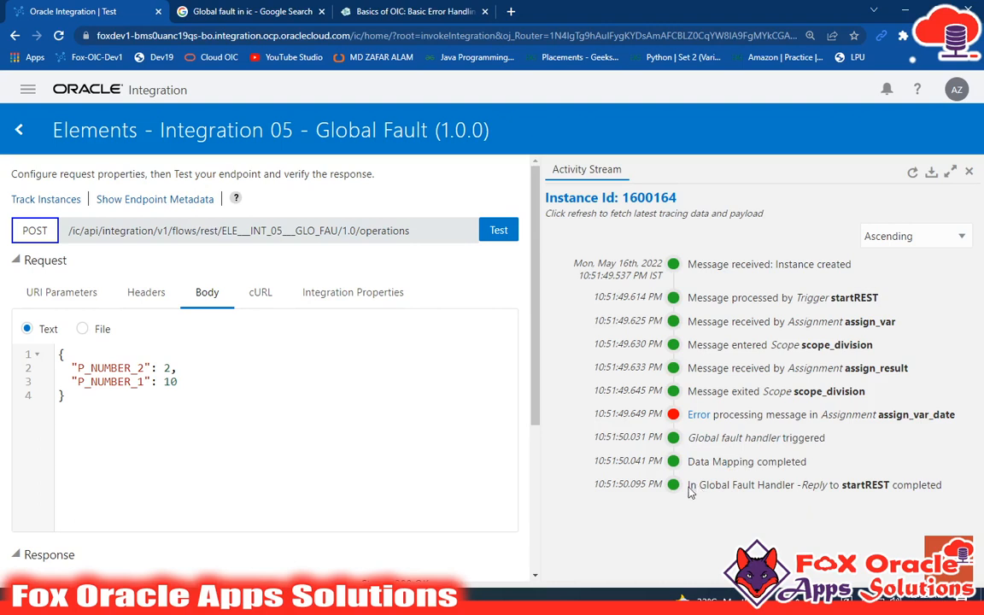
{"action": "left_click_drag", "start_coordinate": [690, 493], "coordinate": [944, 493]}
{"action": "left_click", "coordinate": [800, 487]}
Step: Examine the Status and Result values in the test's response body
{"action": "scroll", "coordinate": [457, 417], "scroll_direction": "down", "scroll_amount": 3}
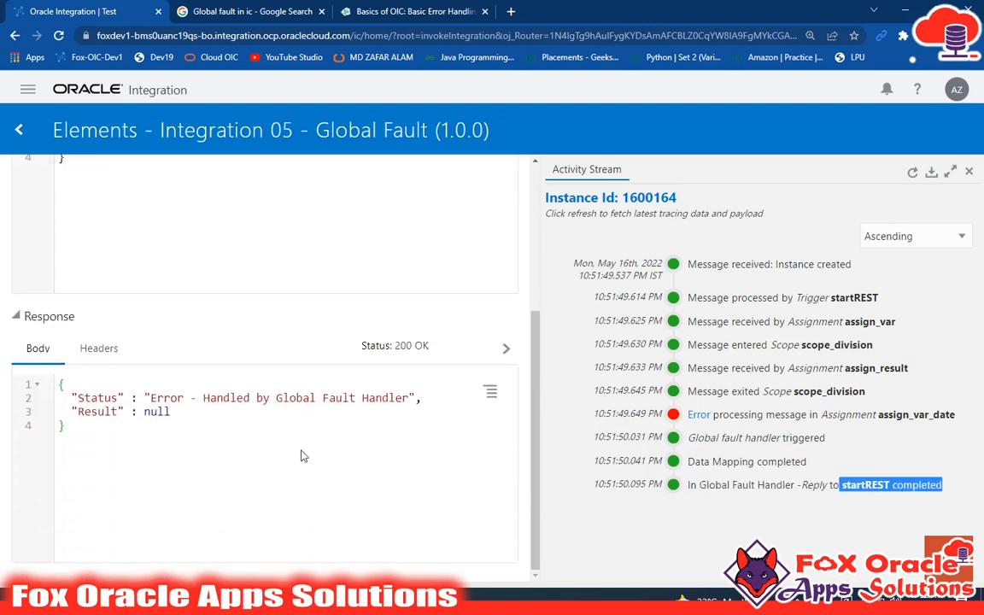
{"action": "left_click", "coordinate": [274, 457]}
{"action": "scroll", "coordinate": [327, 467], "scroll_direction": "up", "scroll_amount": 2}
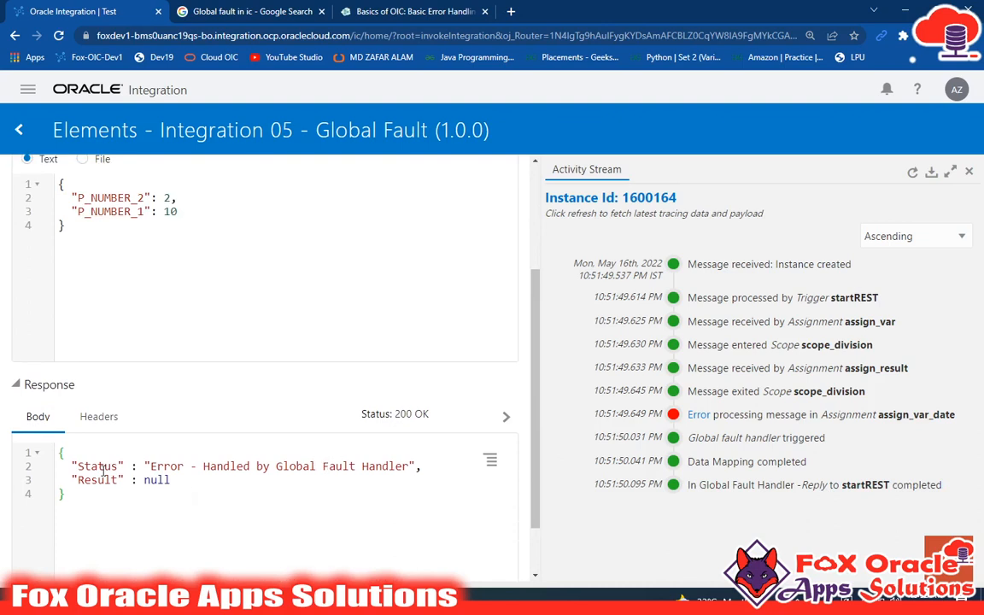
{"action": "scroll", "coordinate": [156, 459], "scroll_direction": "up", "scroll_amount": 3}
{"action": "scroll", "coordinate": [198, 434], "scroll_direction": "down", "scroll_amount": 4}
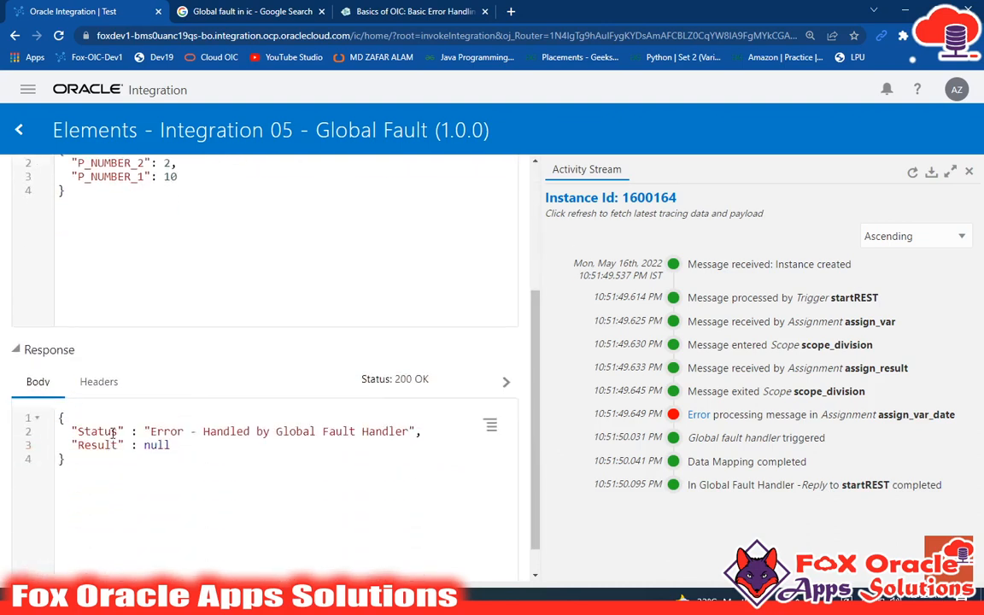
{"action": "left_click_drag", "start_coordinate": [77, 463], "coordinate": [51, 419]}
{"action": "left_click", "coordinate": [204, 434]}
{"action": "double_click", "coordinate": [101, 432]}
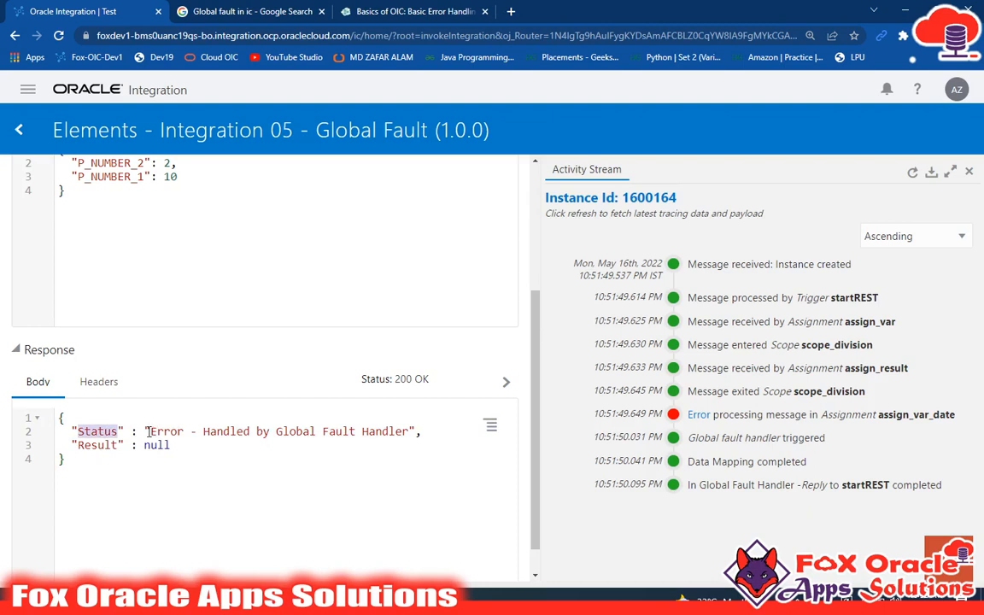
{"action": "left_click_drag", "start_coordinate": [147, 432], "coordinate": [405, 432]}
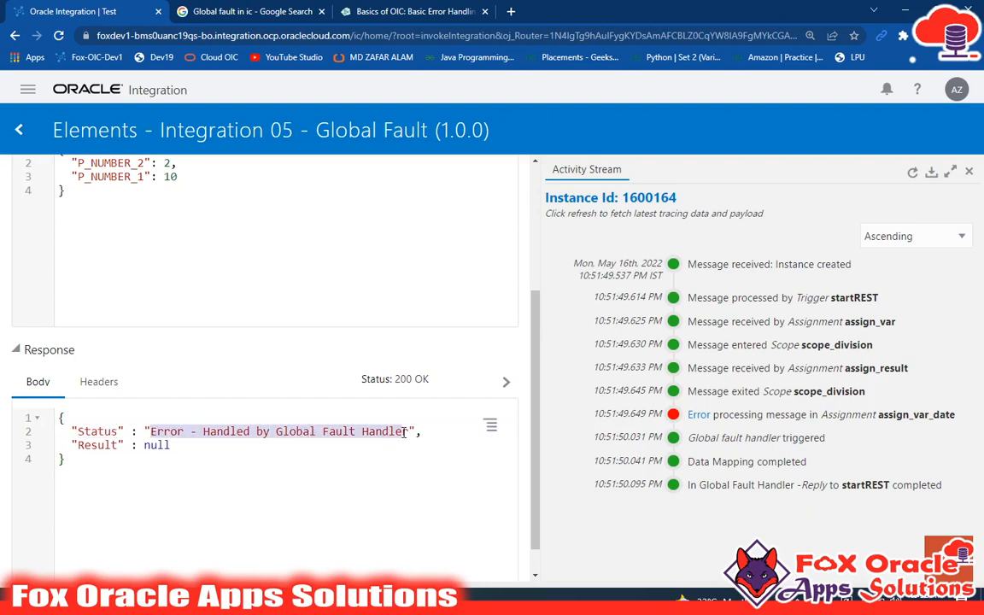
{"action": "left_click", "coordinate": [91, 453]}
{"action": "double_click", "coordinate": [100, 445]}
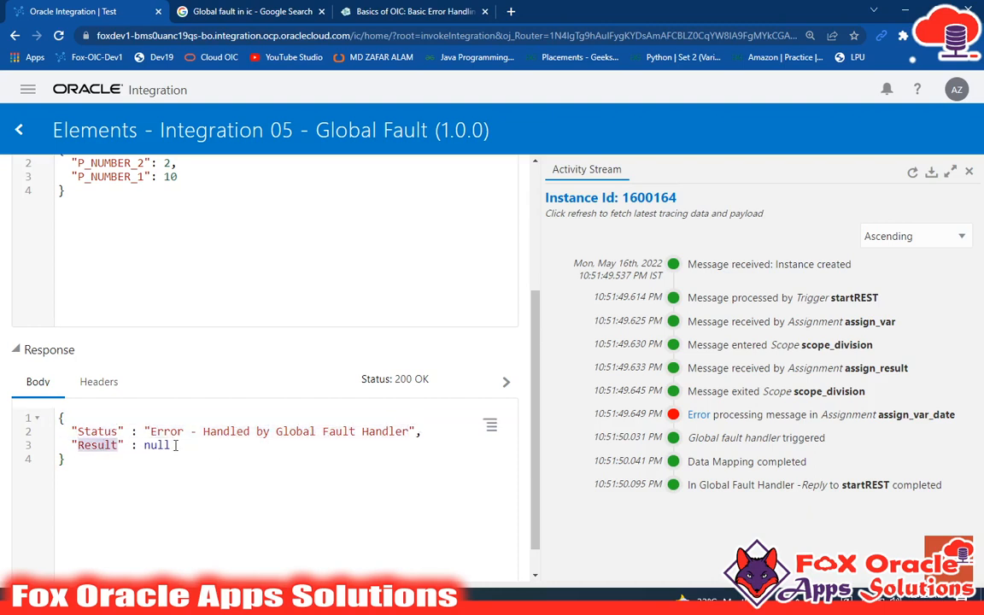
{"action": "left_click", "coordinate": [196, 445]}
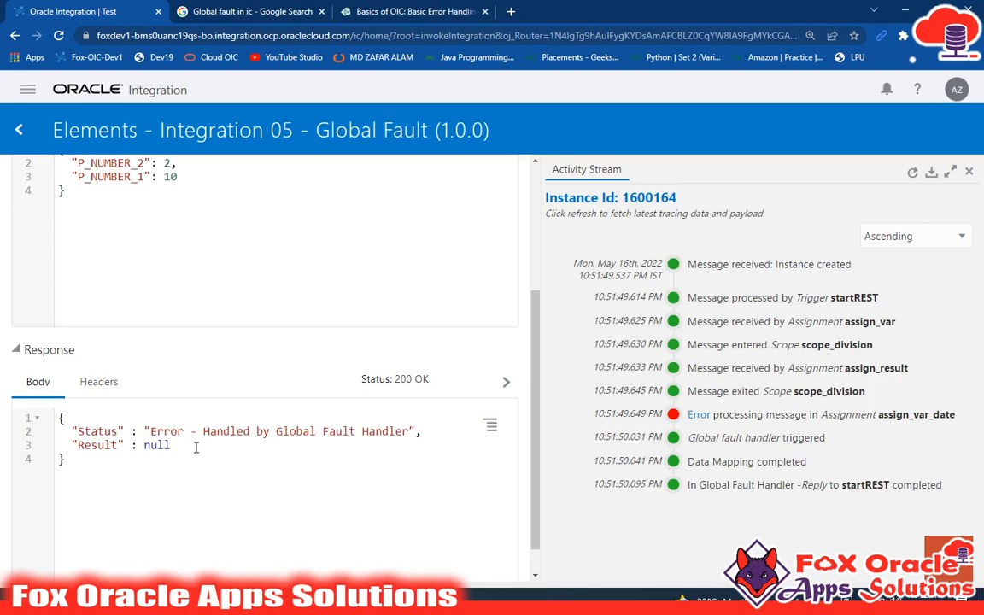
{"action": "scroll", "coordinate": [195, 447], "scroll_direction": "up", "scroll_amount": 3}
Step: Return to the integrations list and open the Elements - Integration 05 - Global Fault integration
{"action": "left_click", "coordinate": [19, 129]}
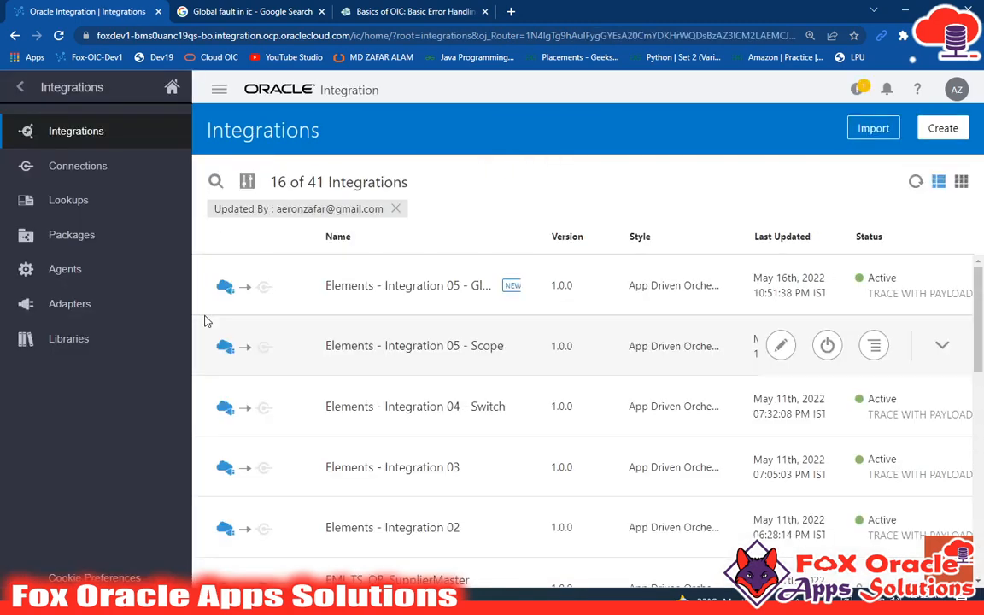
{"action": "mouse_move", "coordinate": [273, 293]}
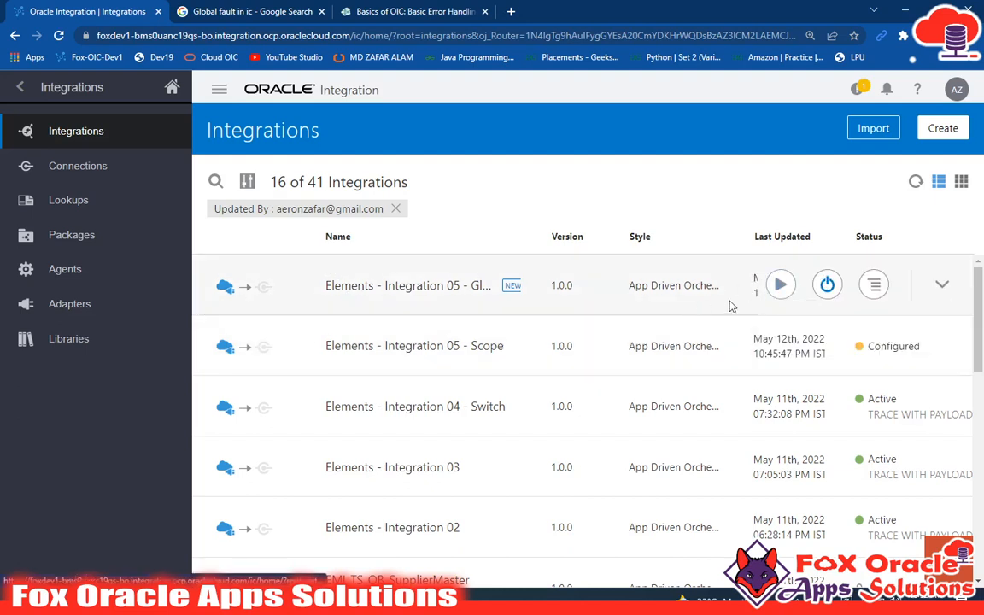
{"action": "left_click", "coordinate": [455, 293]}
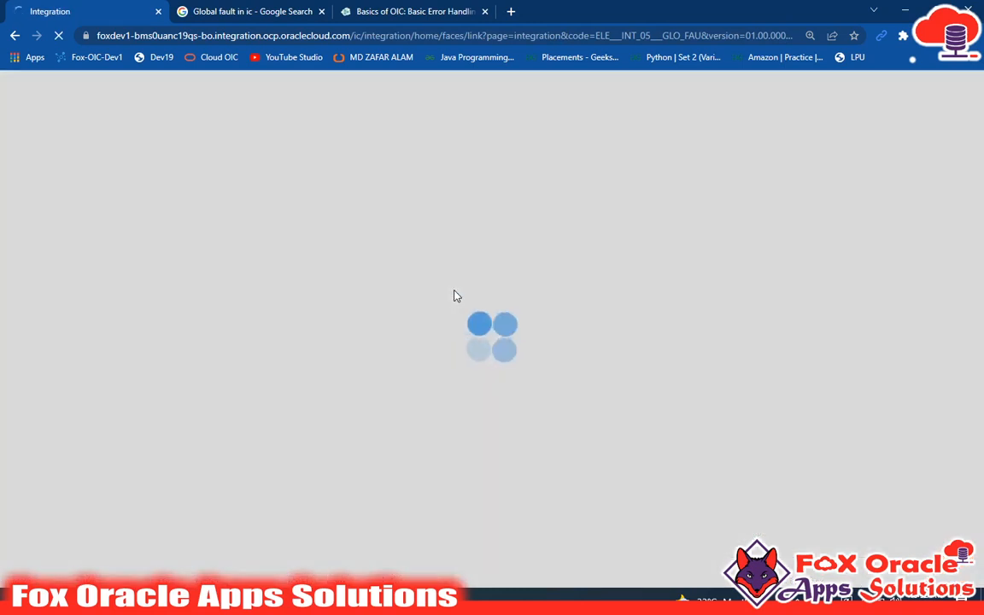